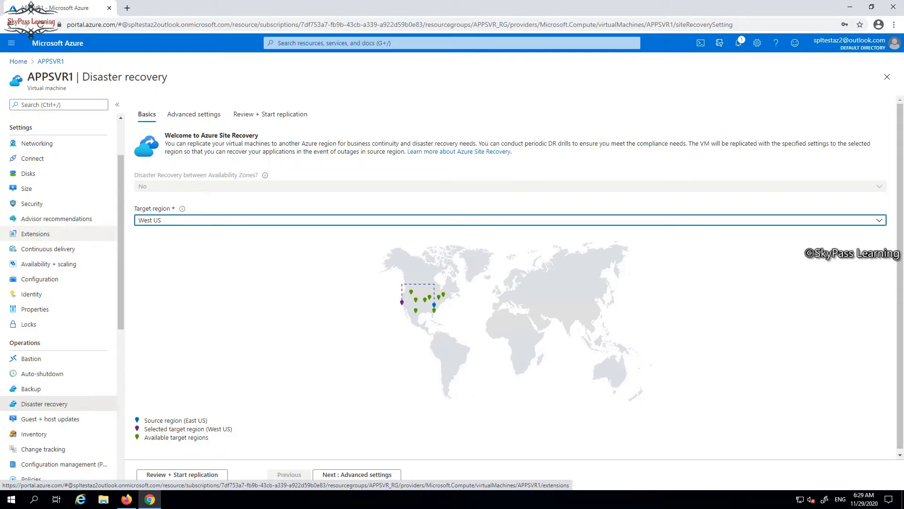
Choose West US as the disaster recovery target region for APPSVR1 and proceed to the advanced settings
click(879, 220)
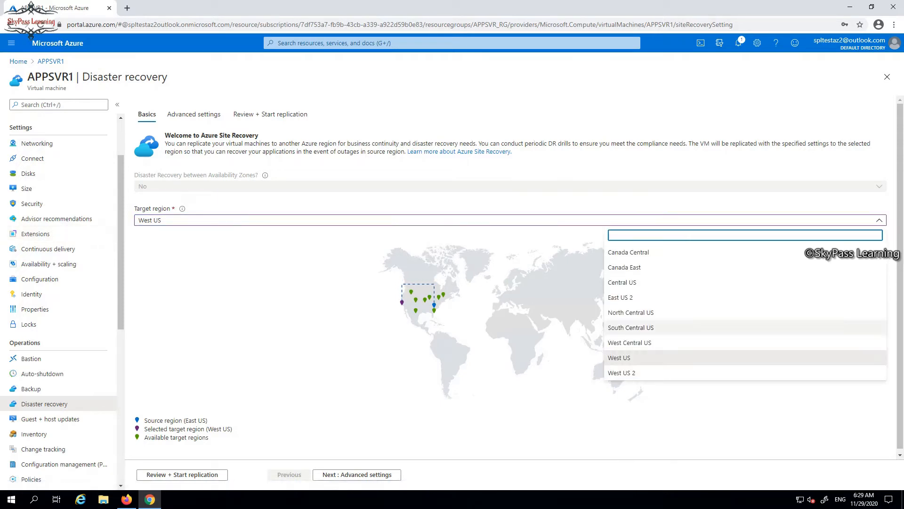
click(745, 357)
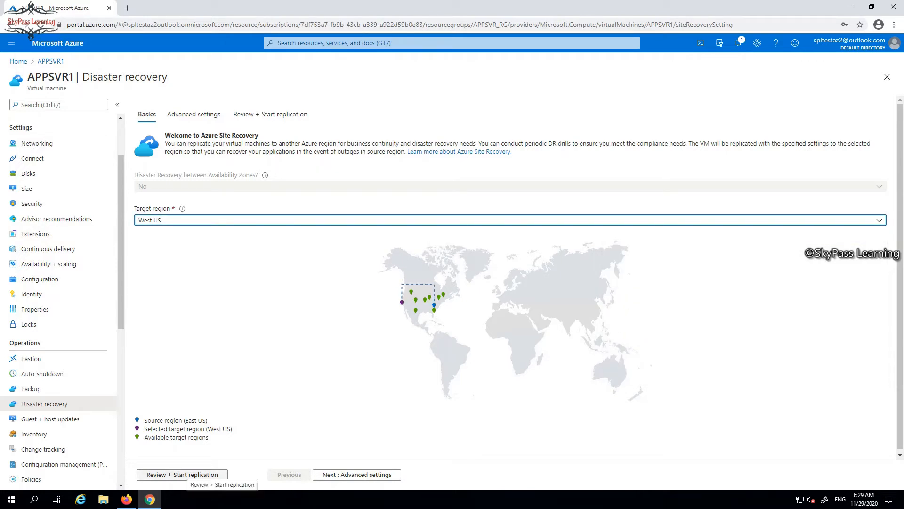
click(357, 474)
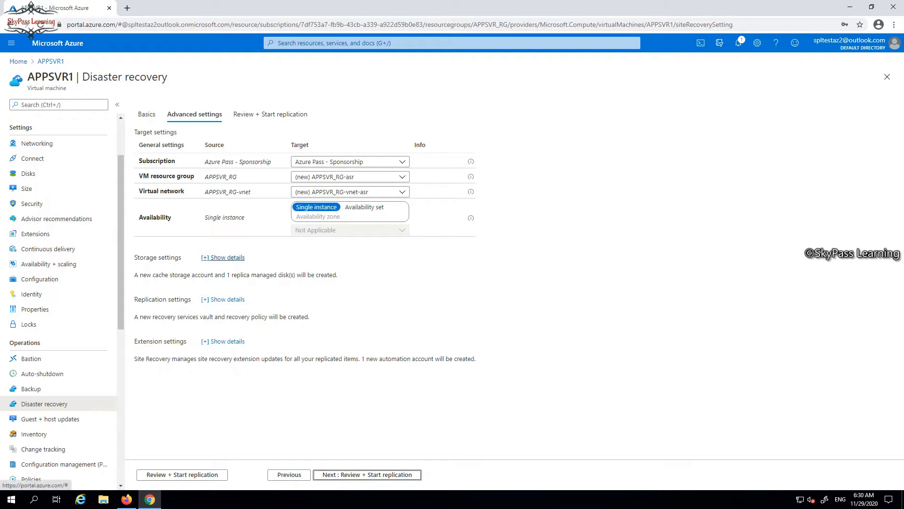
Expand the storage and replication settings details to examine the cache account, replica disk, vault and replication policy
click(222, 257)
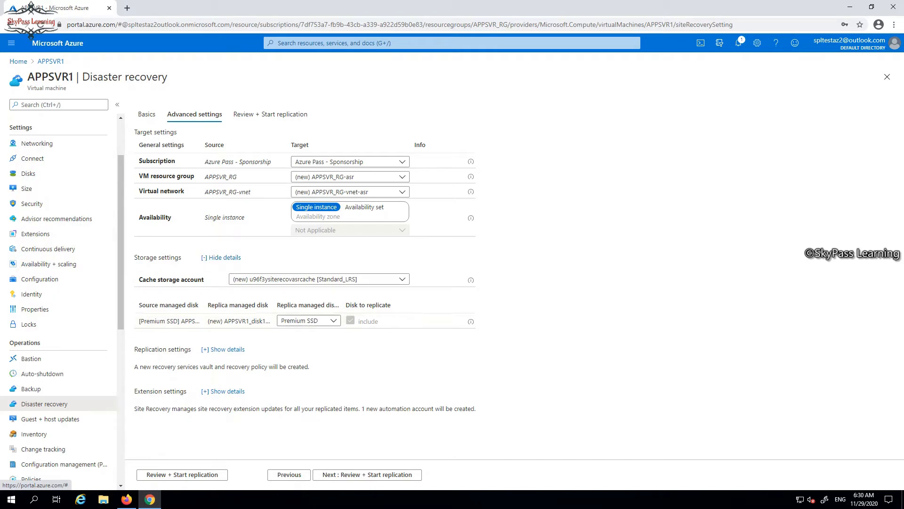
click(227, 349)
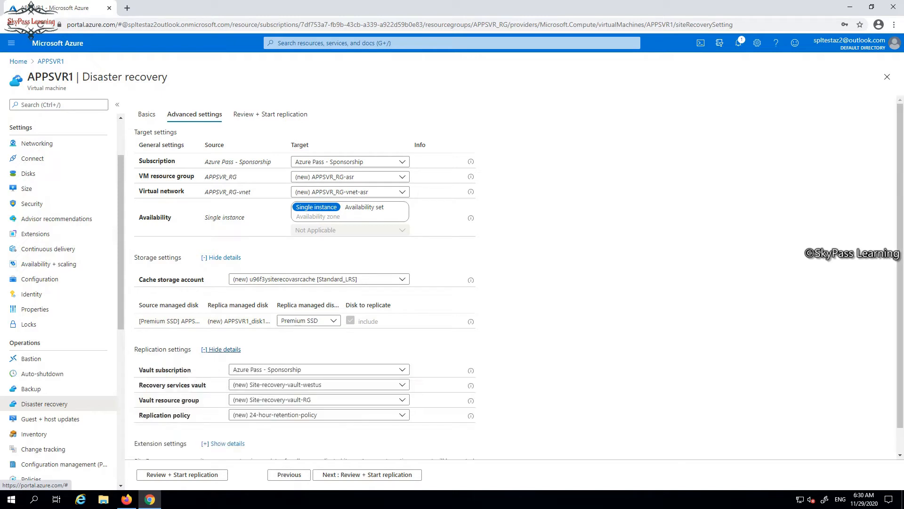
scroll(305, 278, down, 1)
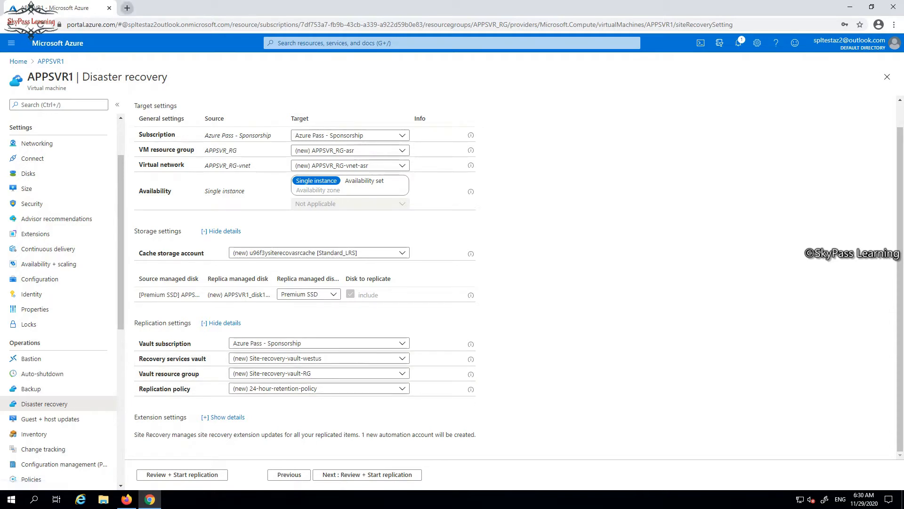
Open portal.azure.com in a second browser tab and sign in with the Outlook account already used for the VM
click(127, 8)
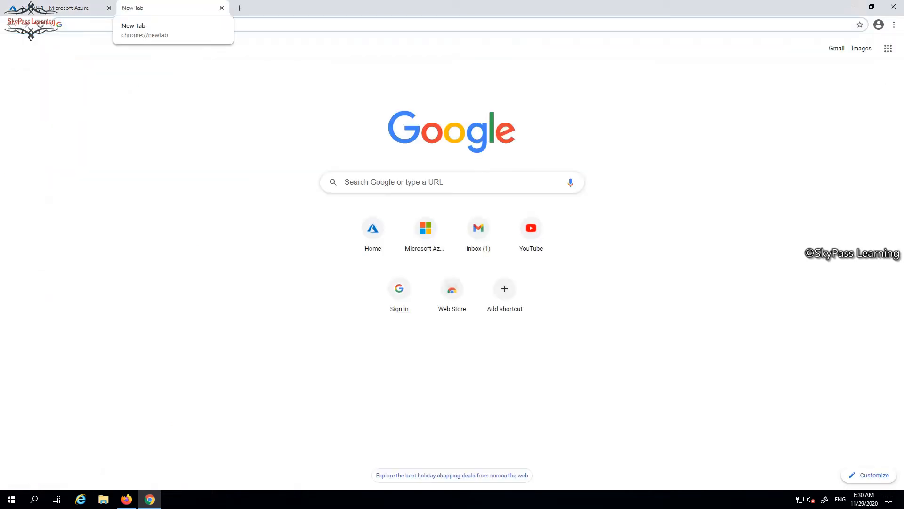
text(portal.azure.com)
key(Return)
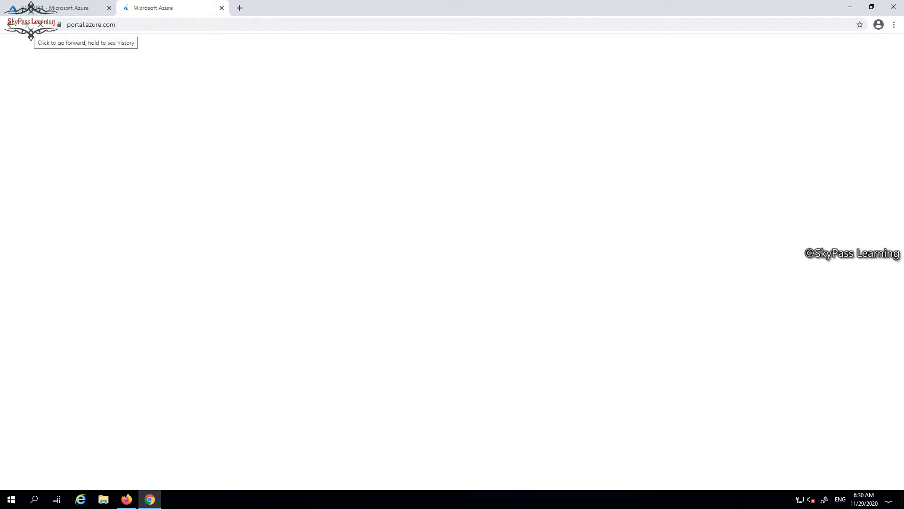
click(49, 8)
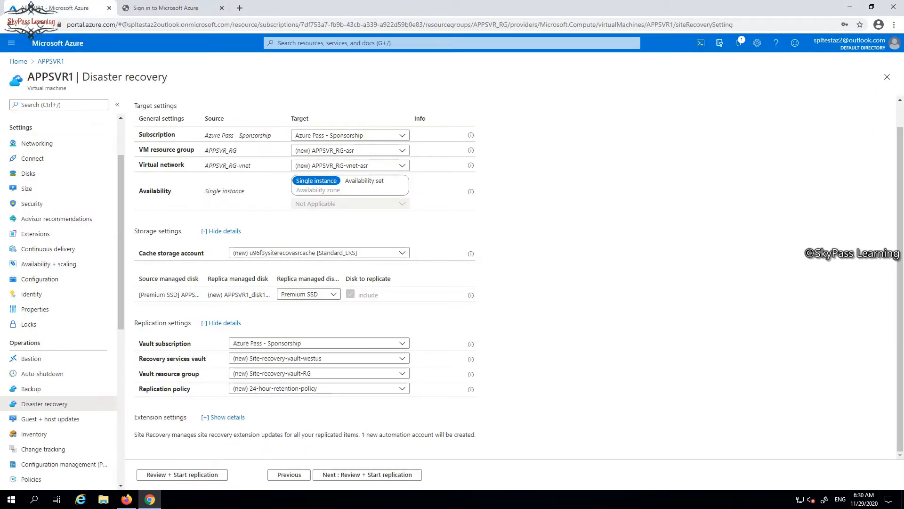
click(166, 8)
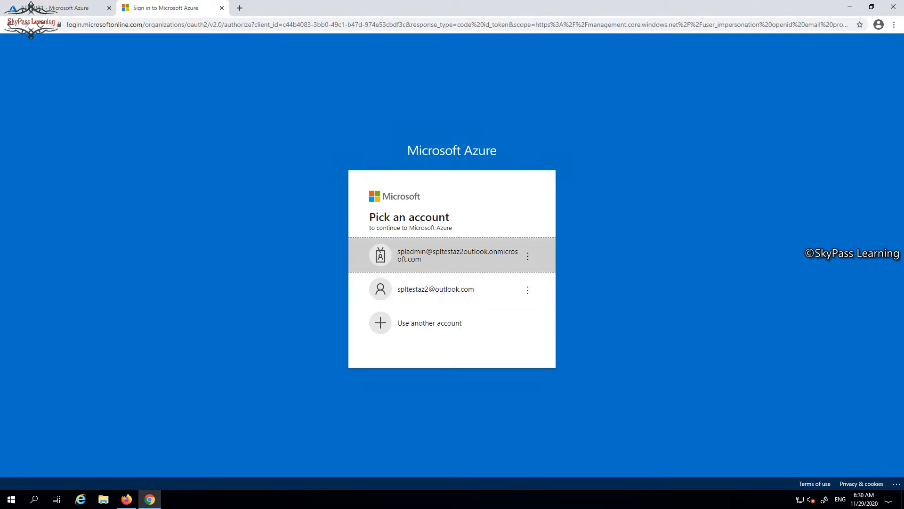
click(435, 288)
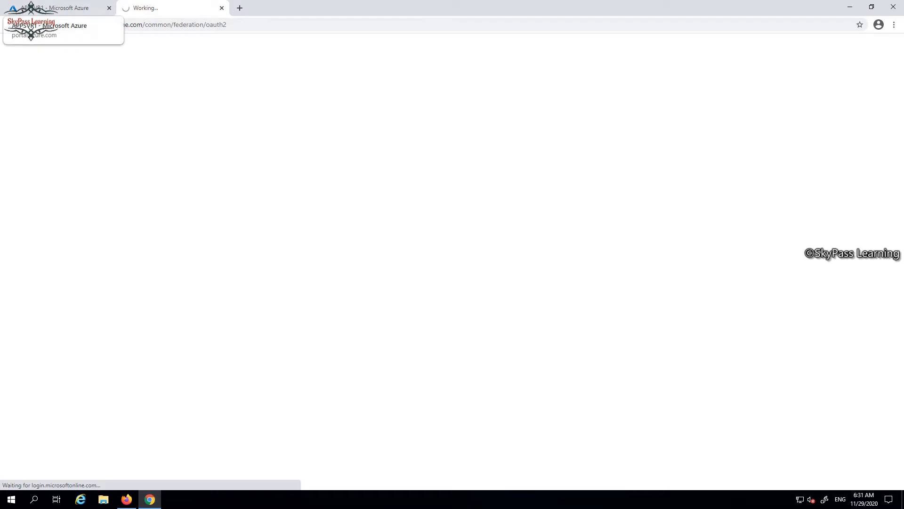
click(57, 8)
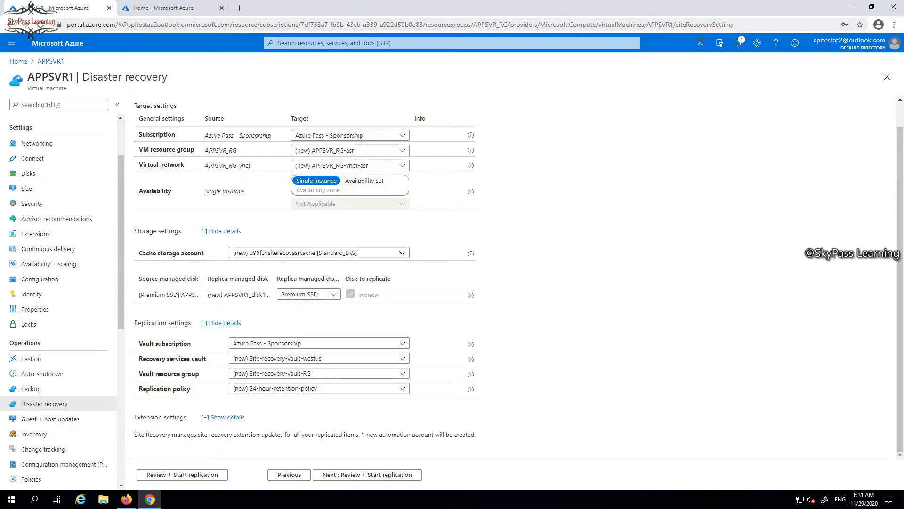
Search the second portal session for recovery services and open the Recovery Services vaults list
click(163, 8)
click(325, 43)
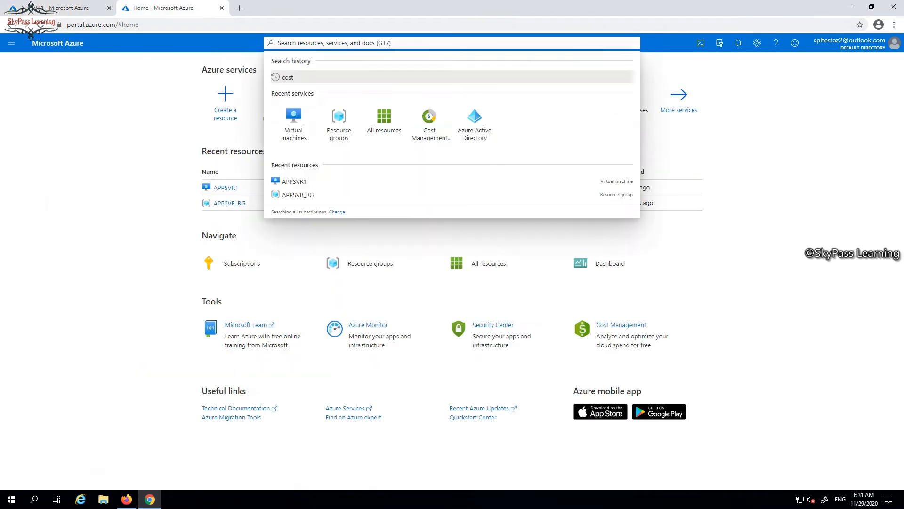
text(rec)
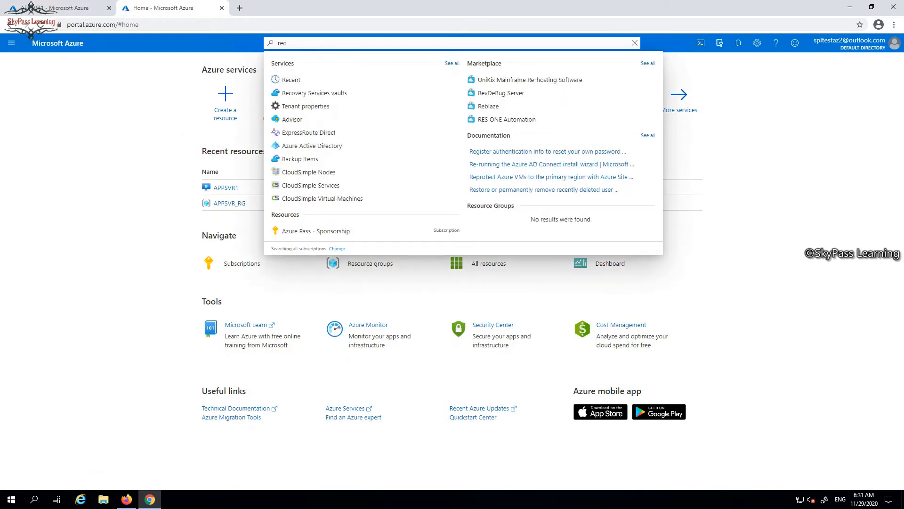
text(overy)
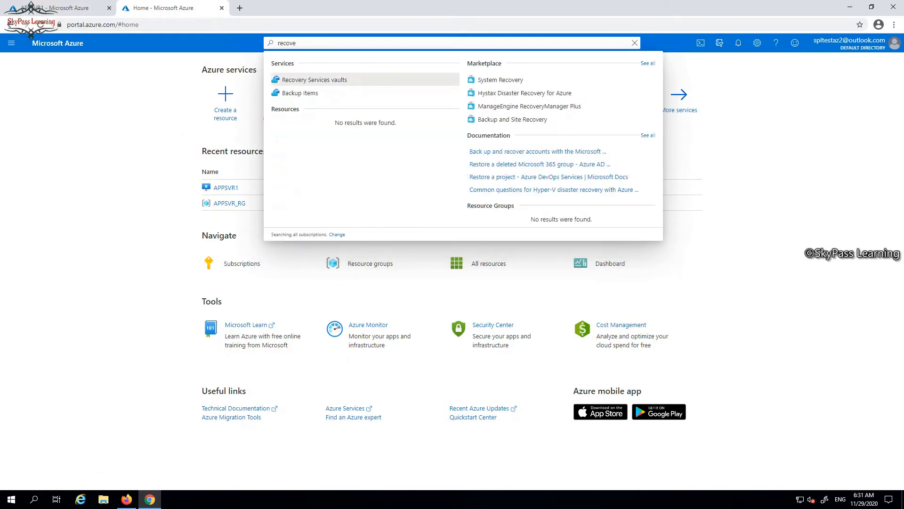
key(Return)
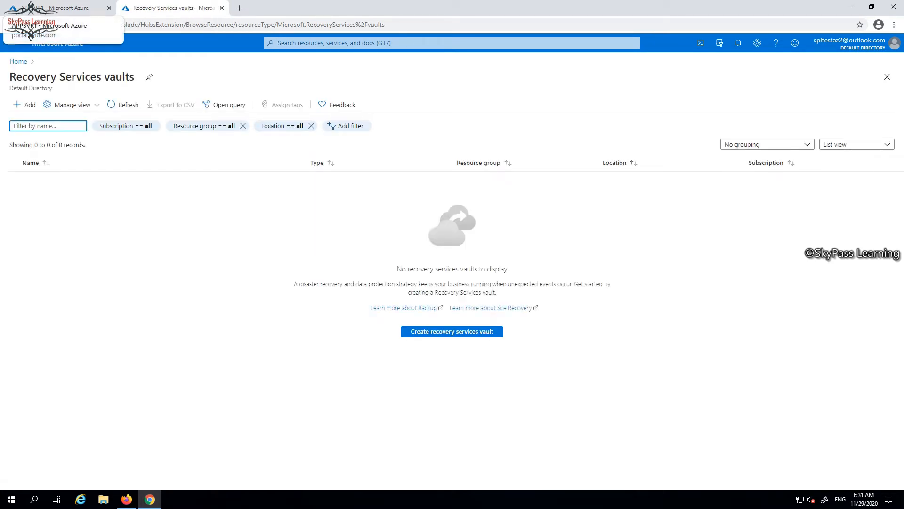
Expand the extension settings in the APPSVR1 disaster recovery setup and start replication from the review page
click(57, 8)
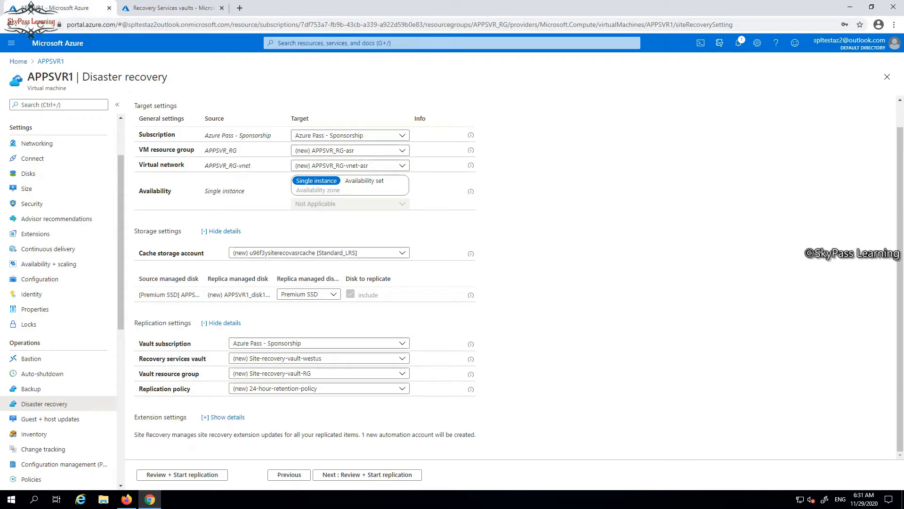
click(227, 417)
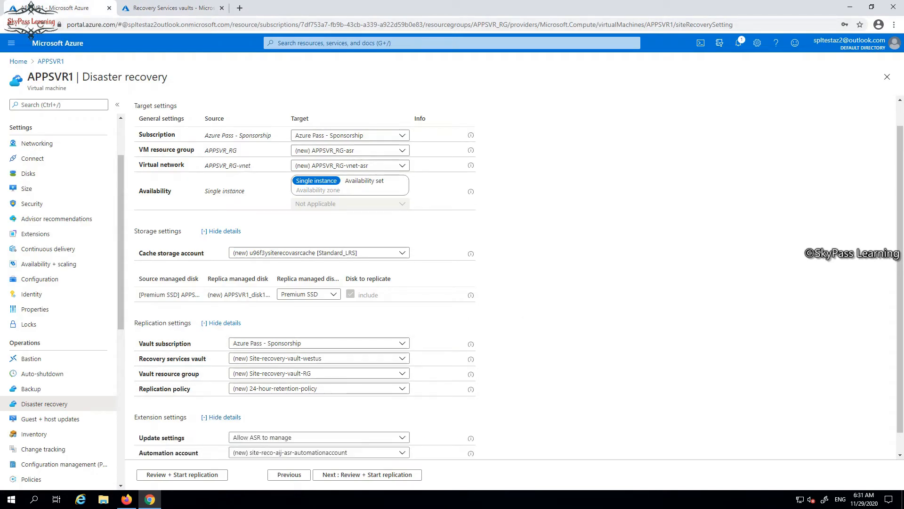
scroll(227, 417, down, 2)
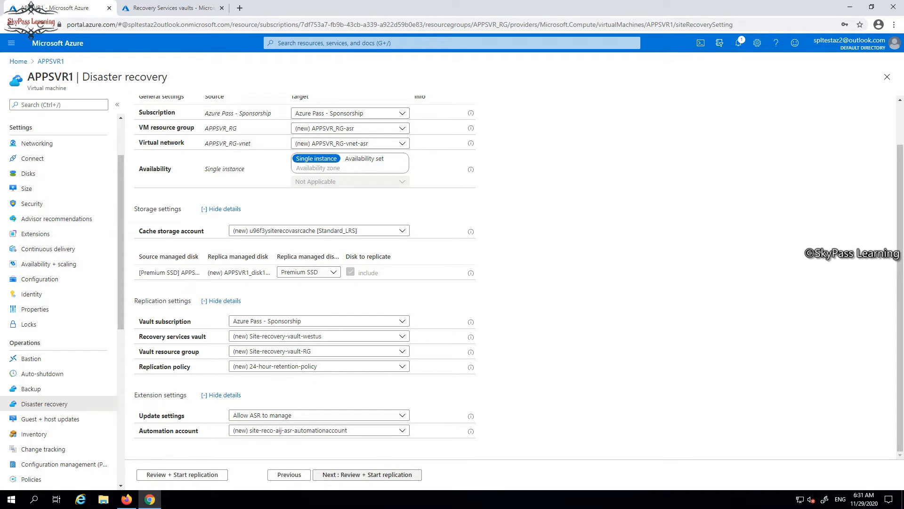
click(367, 475)
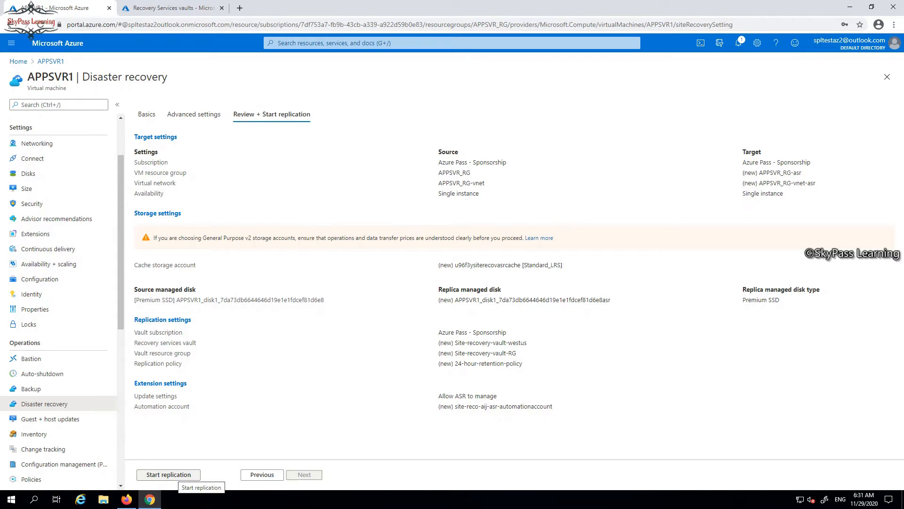
click(169, 474)
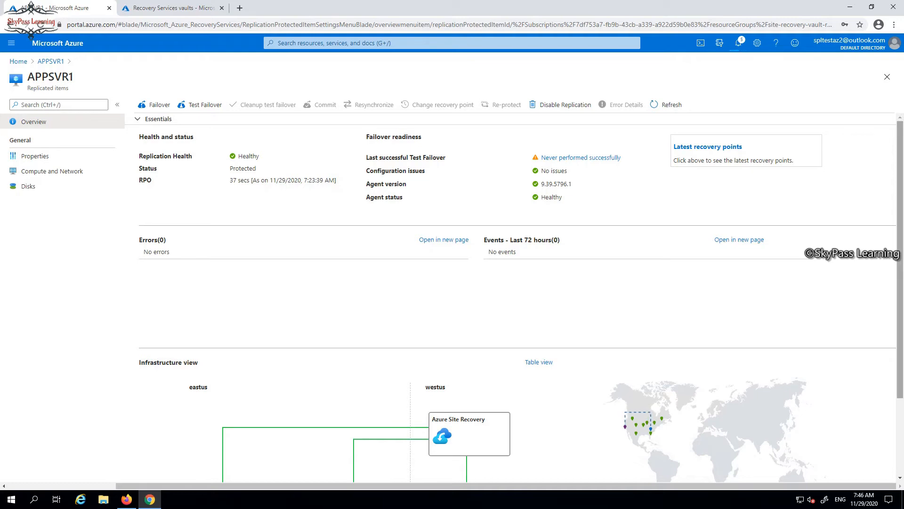
Start a test failover of APPSVR1 using the Latest processed (low RTO) recovery point and the APPSVR_RG-vnet-asr virtual network
scroll(518, 301, down, 3)
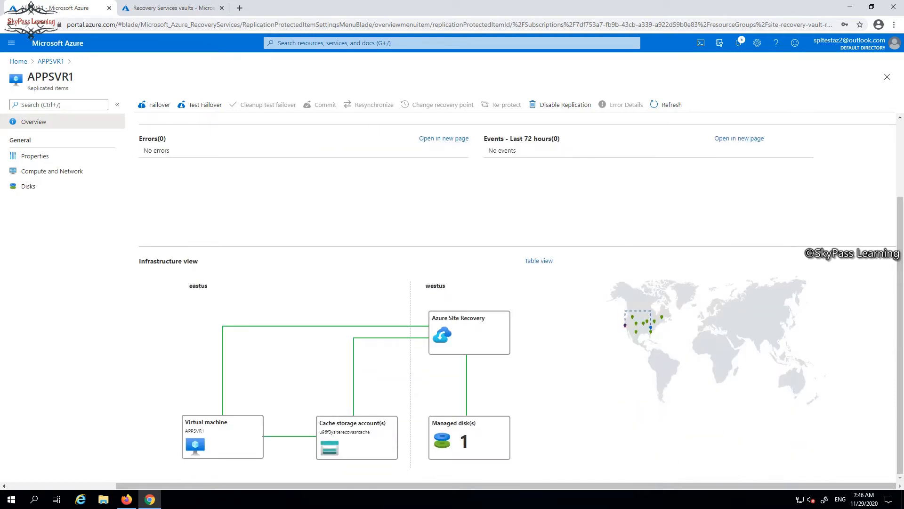
scroll(518, 301, up, 3)
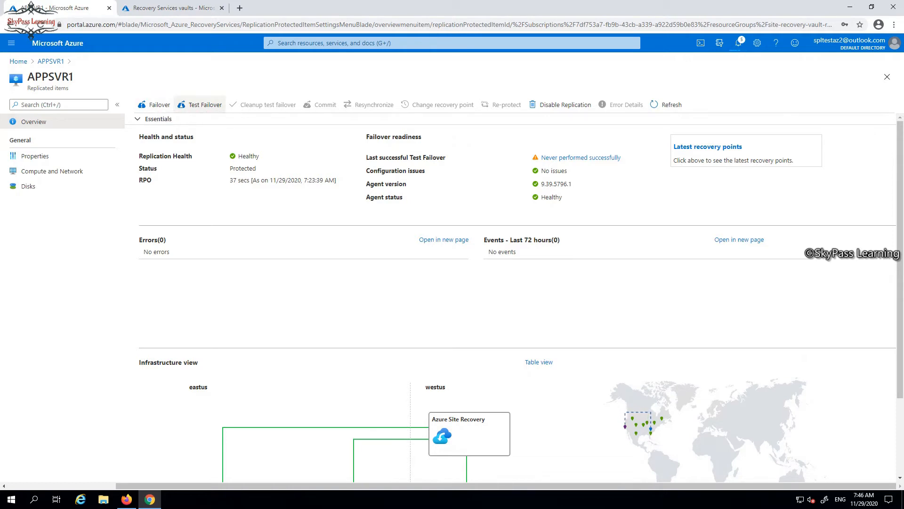
click(201, 105)
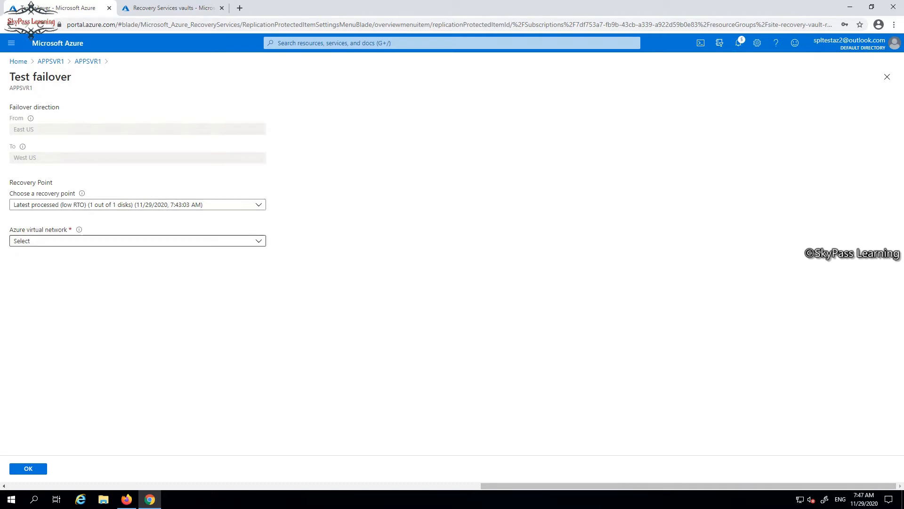
click(138, 241)
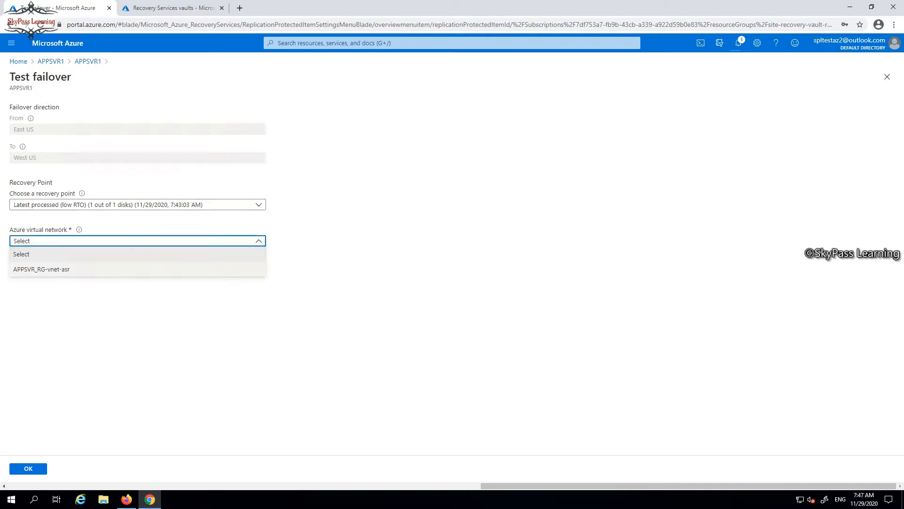
click(124, 269)
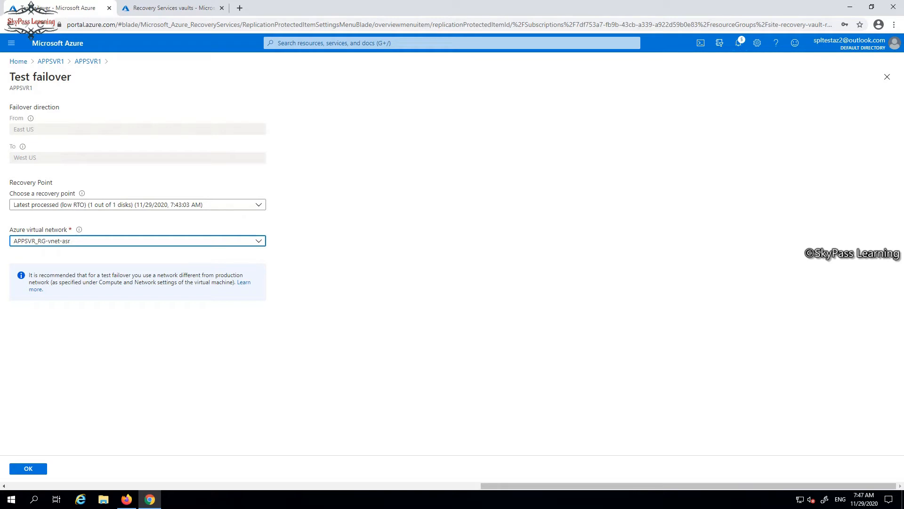
click(138, 205)
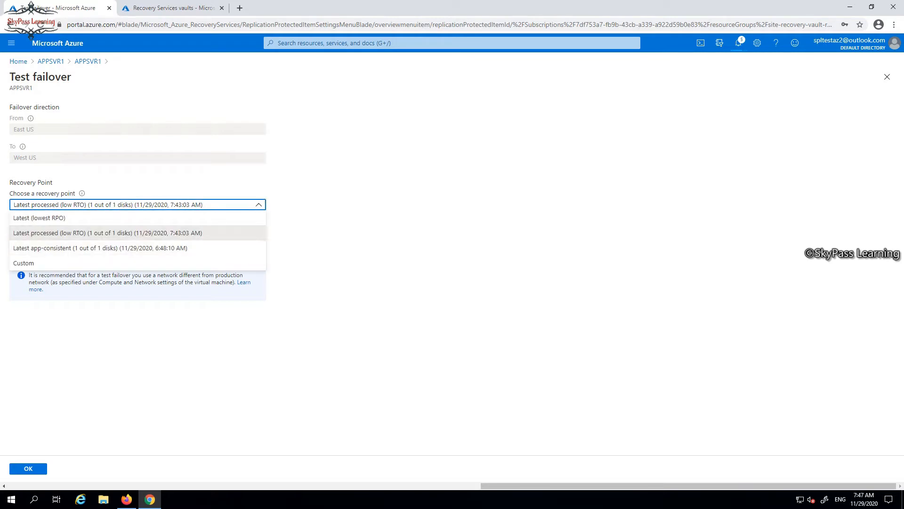
click(138, 232)
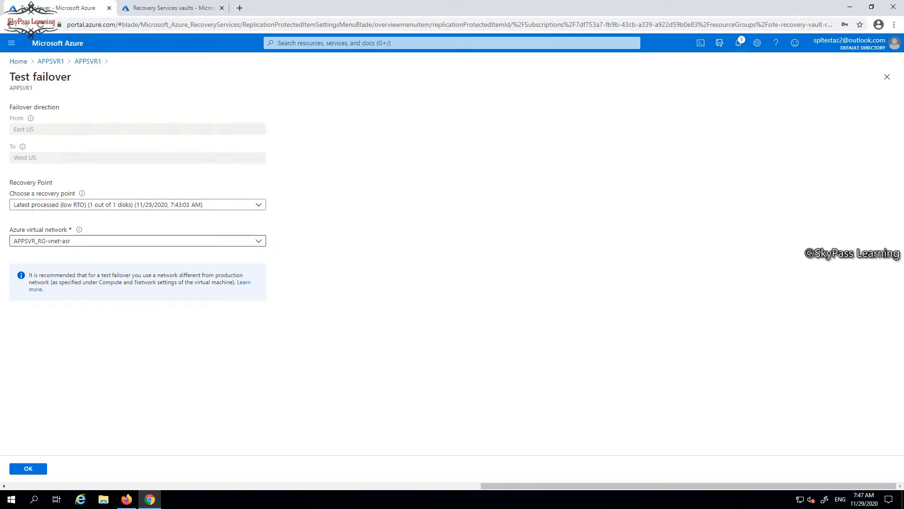
click(28, 468)
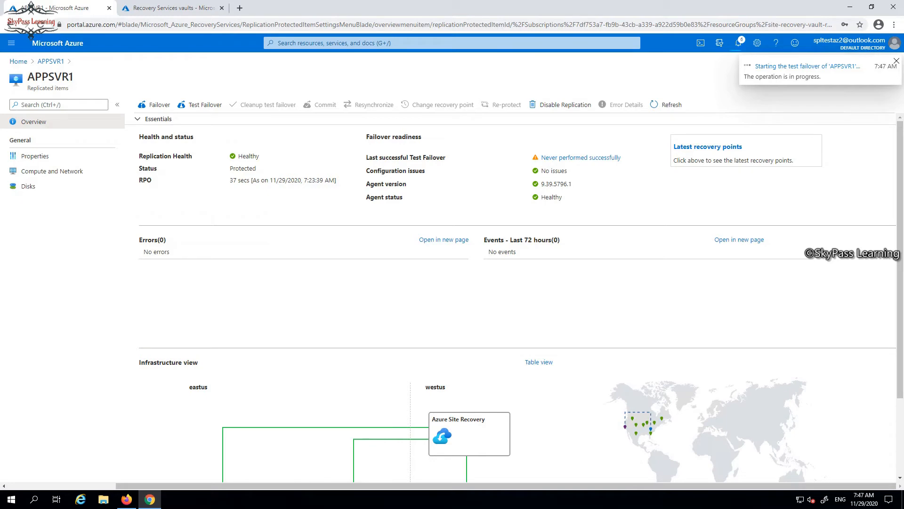
Refresh the Recovery Services vaults list in the other portal session and open Site-recovery-vault-westus
click(174, 8)
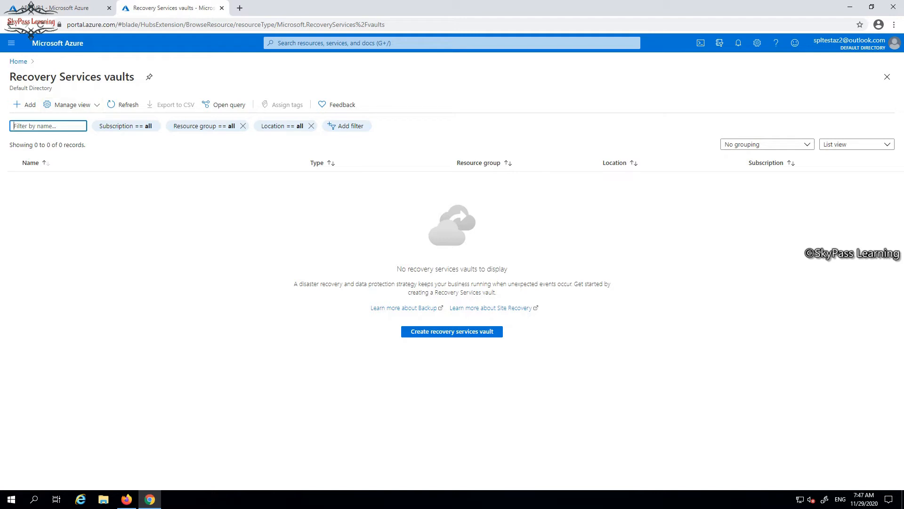
click(123, 104)
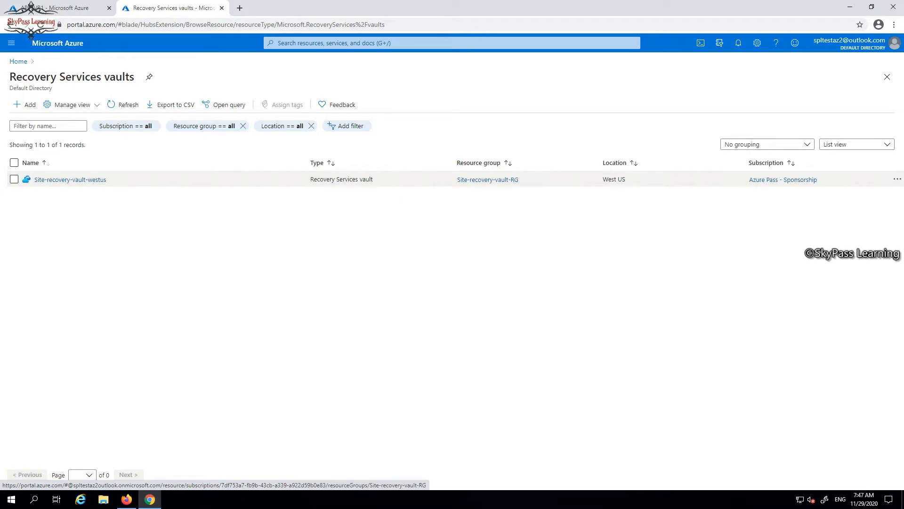
click(70, 179)
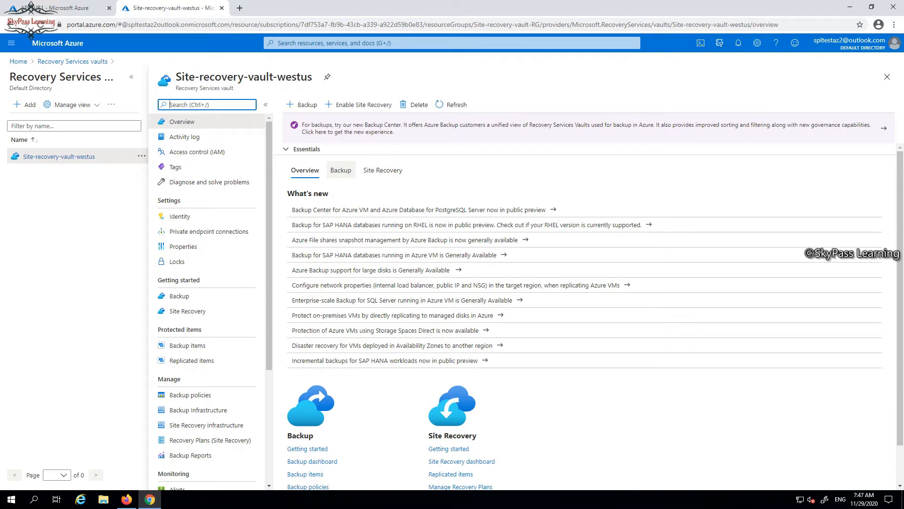
Open the vault's replicated items and refresh them to check the test failover status of APPSVR1
scroll(470, 287, down, 1)
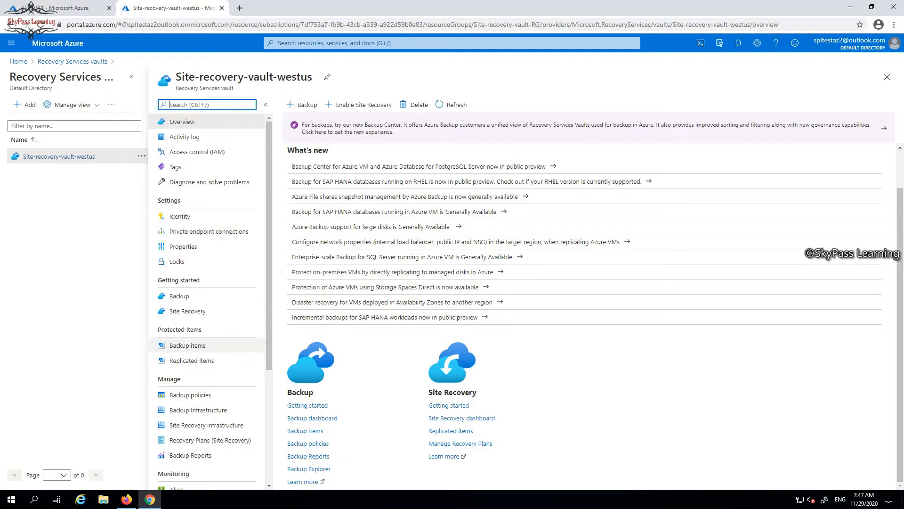
click(191, 360)
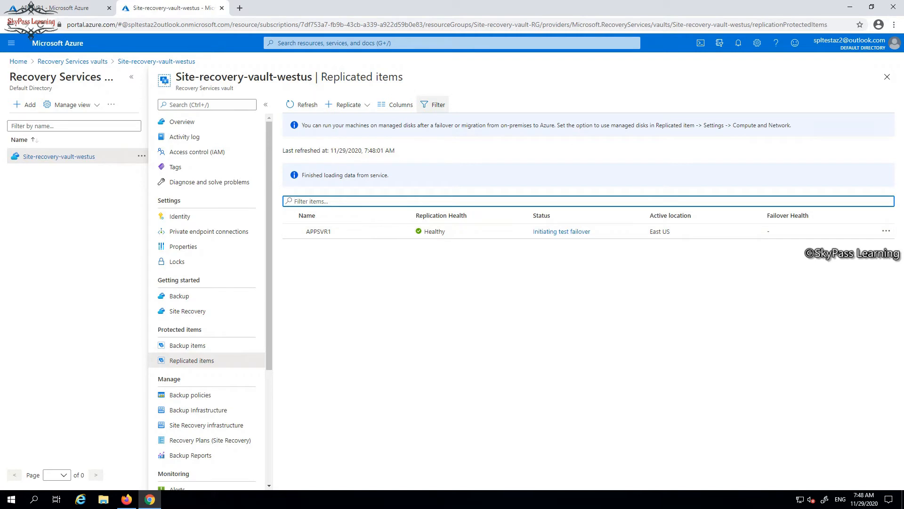
click(302, 104)
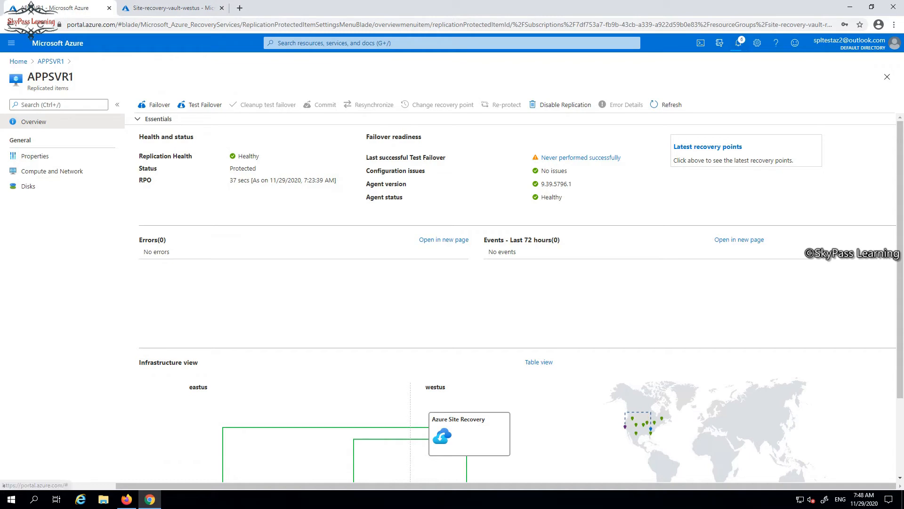
Review the portal notifications and dismiss the failed Create Service Principal notification
click(738, 43)
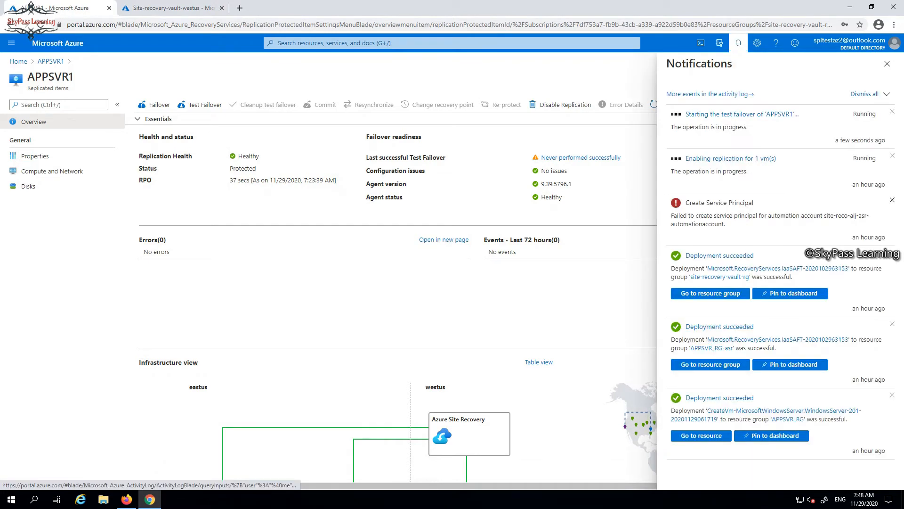
click(892, 200)
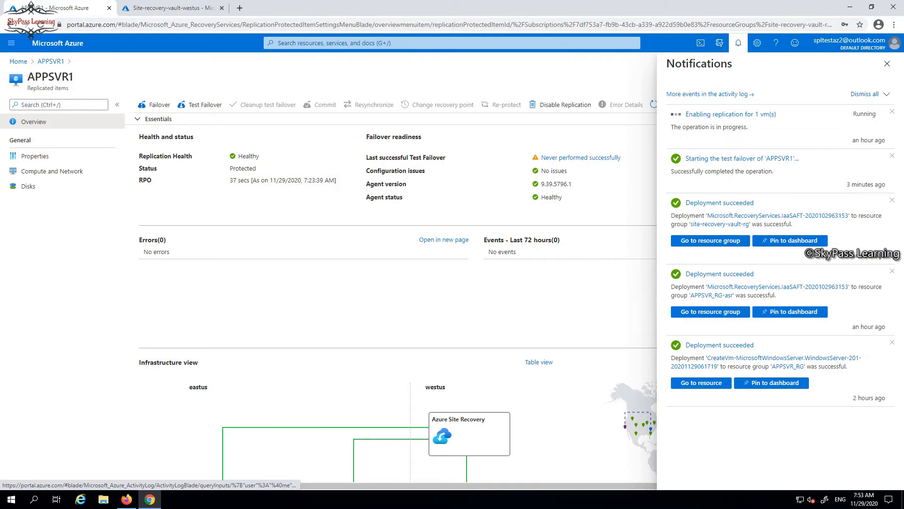
Review the Site Recovery and Backup getting-started pages of Site-recovery-vault-westus, ending on its replicated items
key(ctrl+Tab)
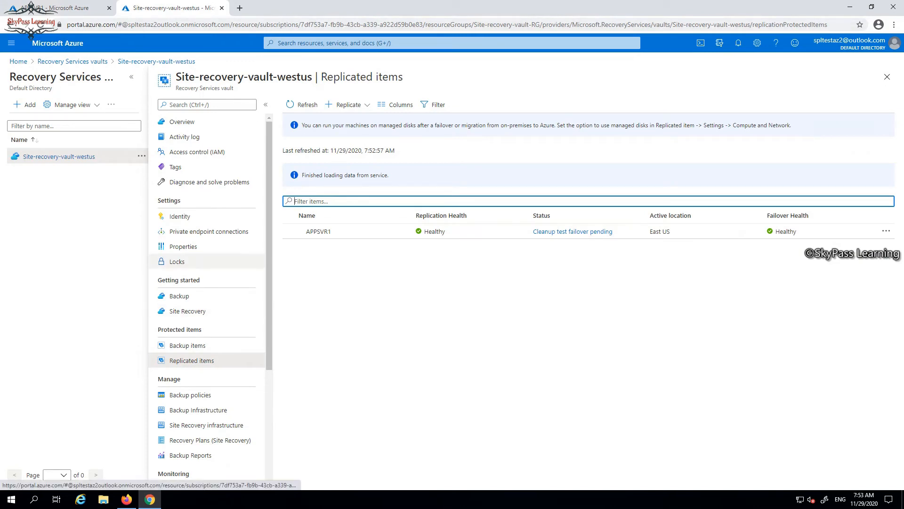
click(188, 310)
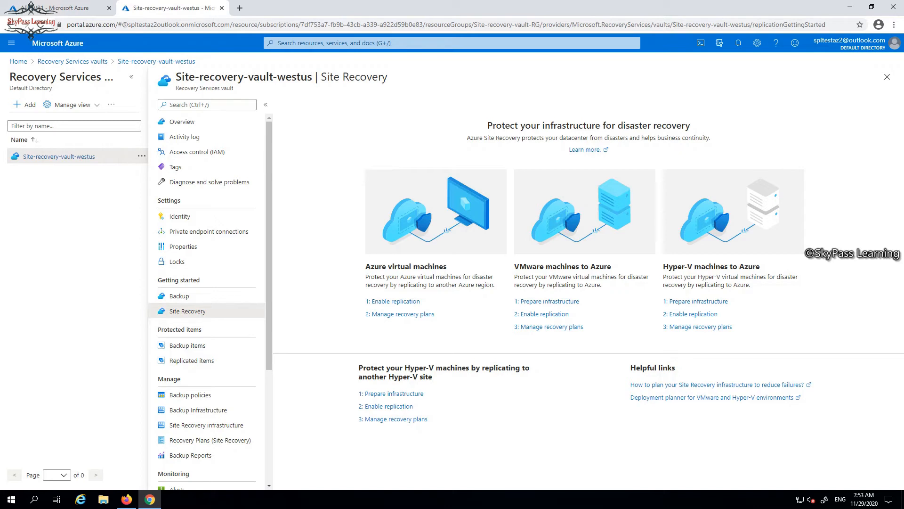
drag(518, 267, 611, 267)
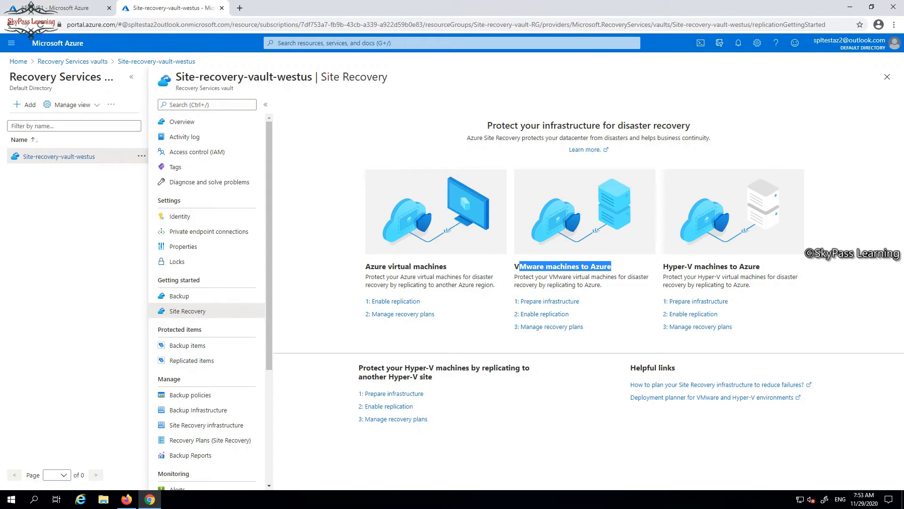
drag(673, 267, 760, 267)
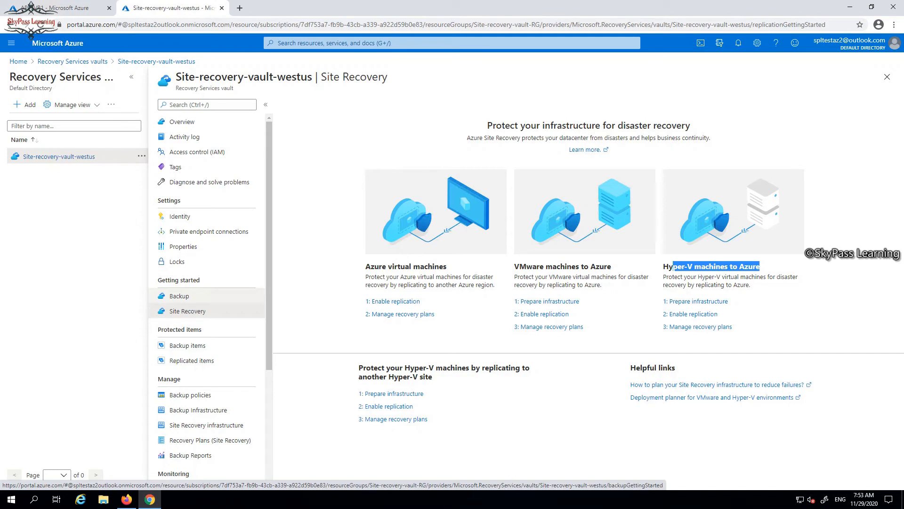
click(180, 296)
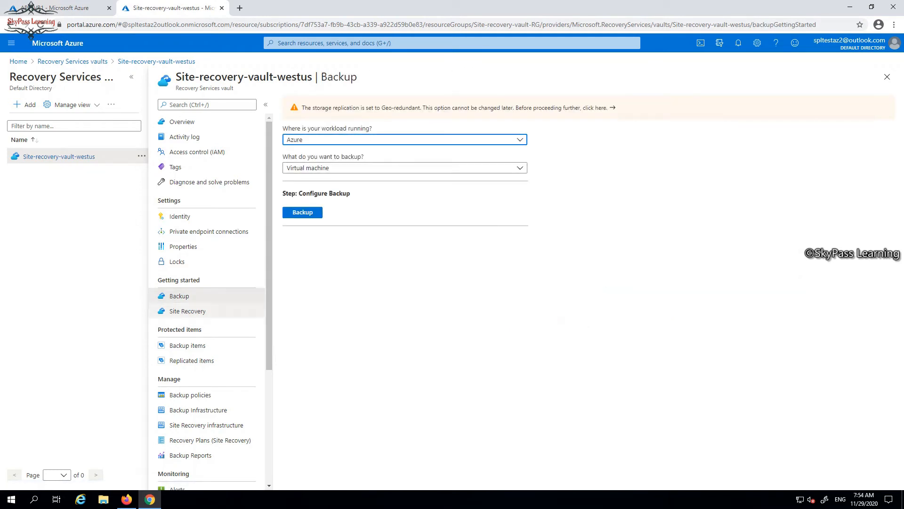
click(188, 311)
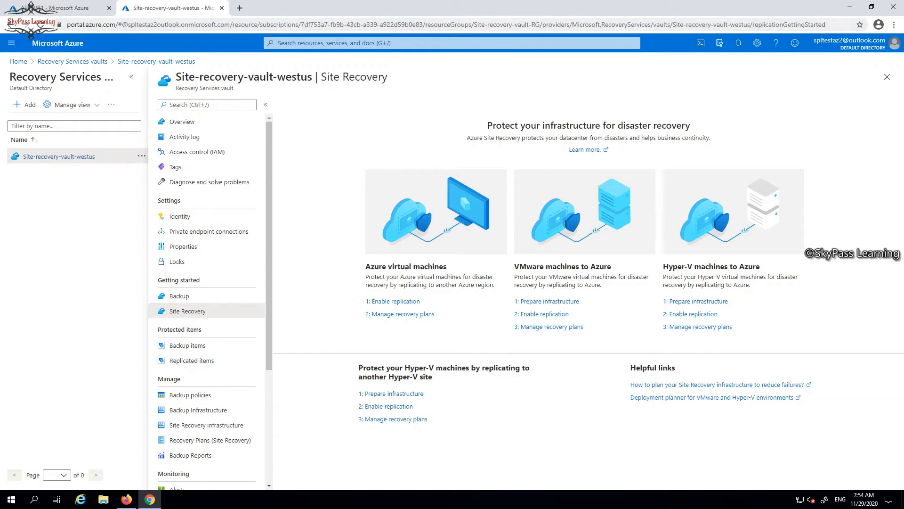
click(191, 361)
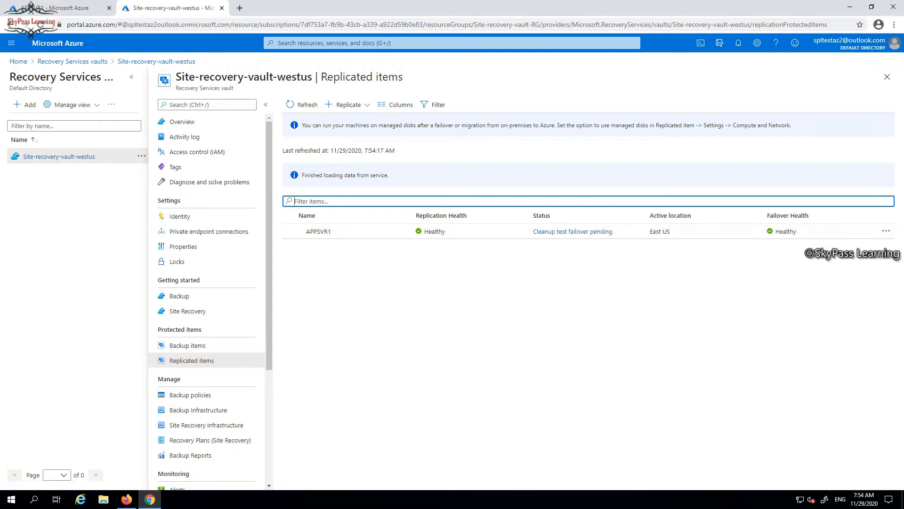
Clean up the APPSVR1 test failover, marking testing as complete and deleting the test failover virtual machine
click(33, 8)
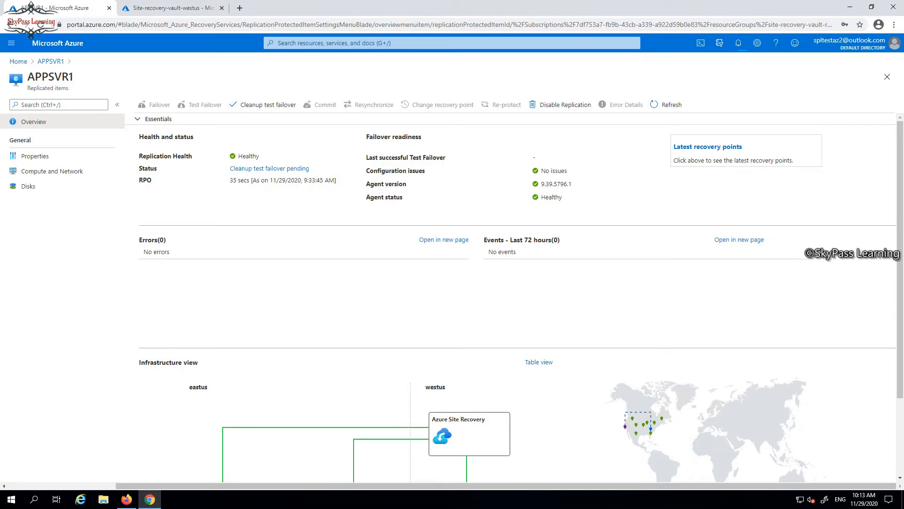
click(263, 104)
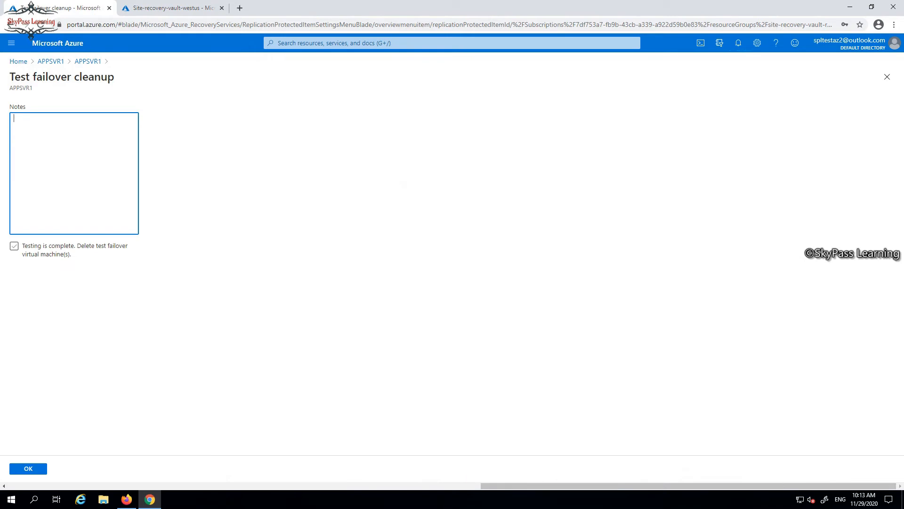
click(15, 246)
click(28, 468)
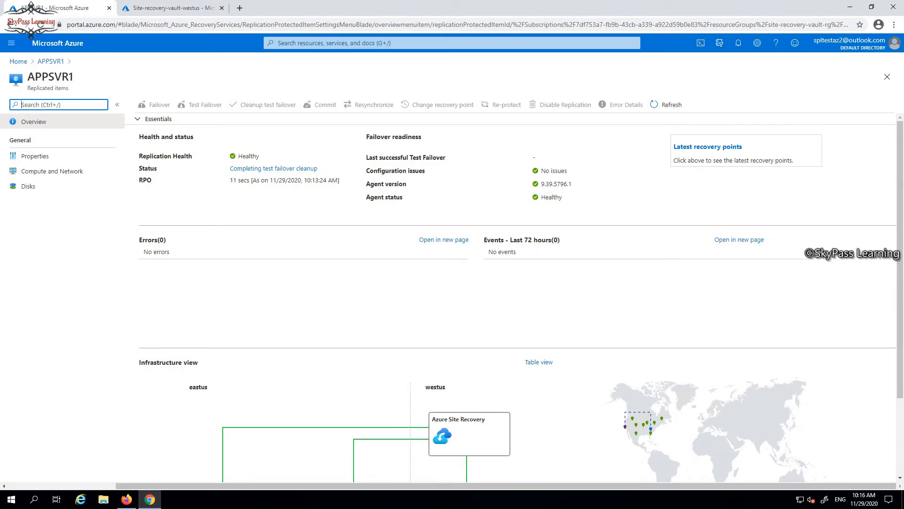
Check the test failover cleanup job and the latest recovery points of APPSVR1
click(273, 169)
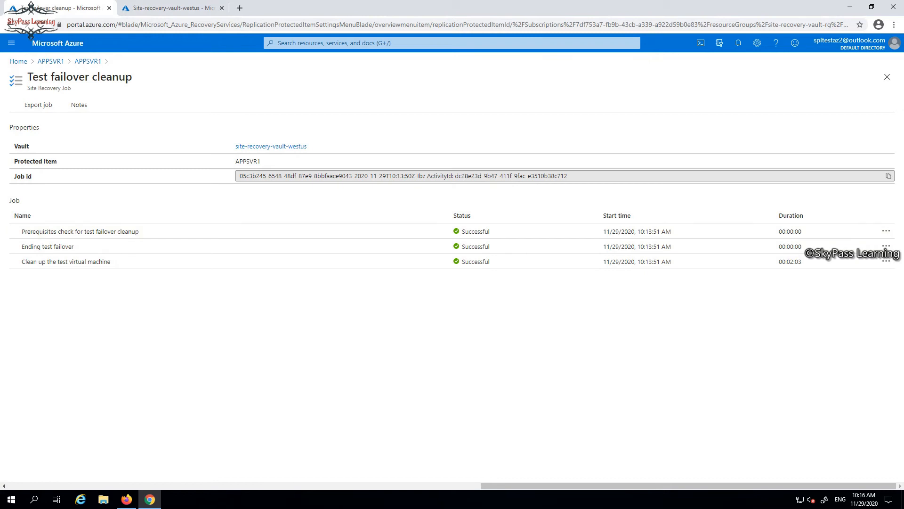
click(87, 61)
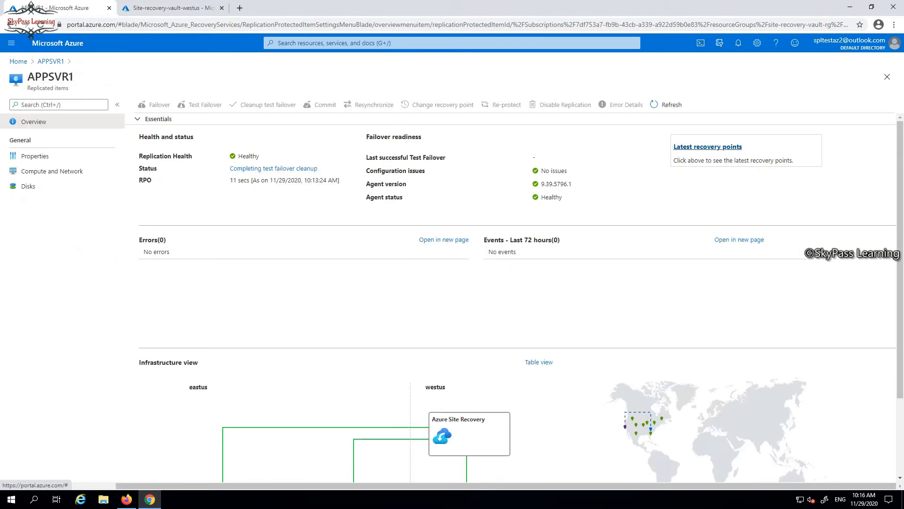
click(708, 146)
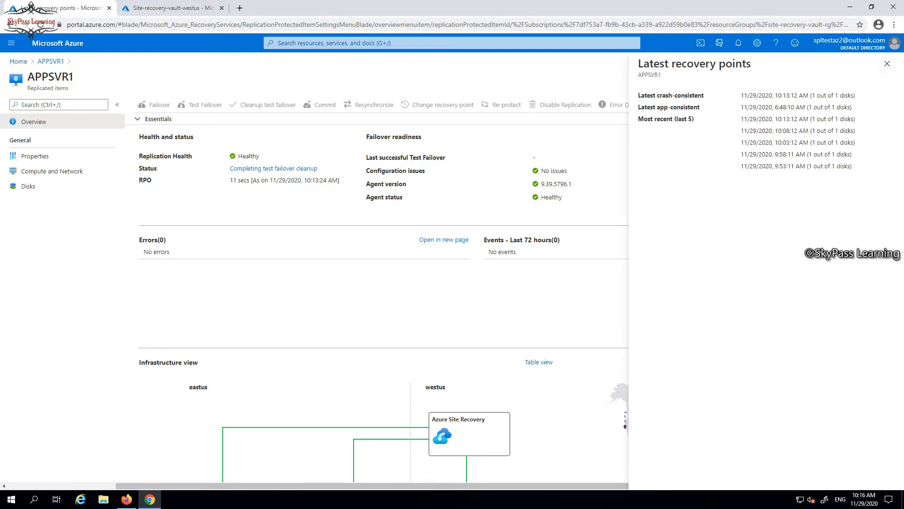
click(887, 63)
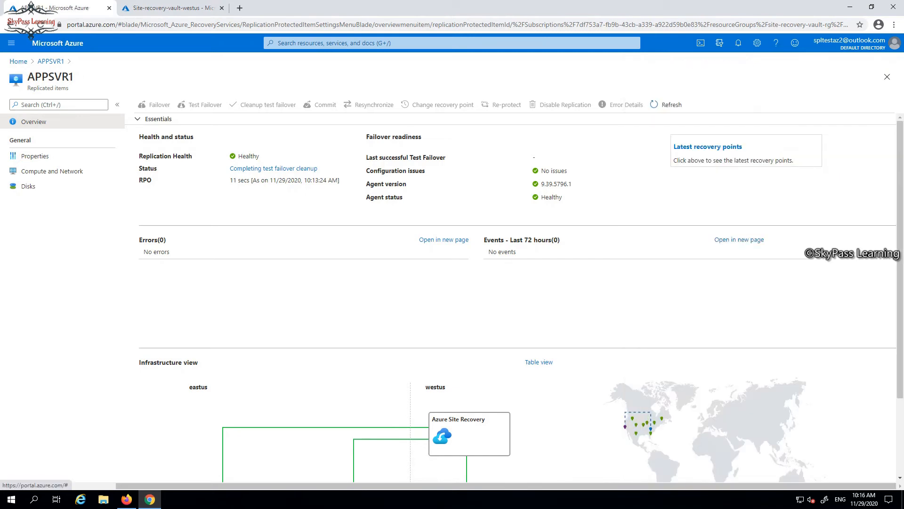
Examine the infrastructure view of APPSVR1 and refresh its replicated item overview
scroll(518, 302, down, 2)
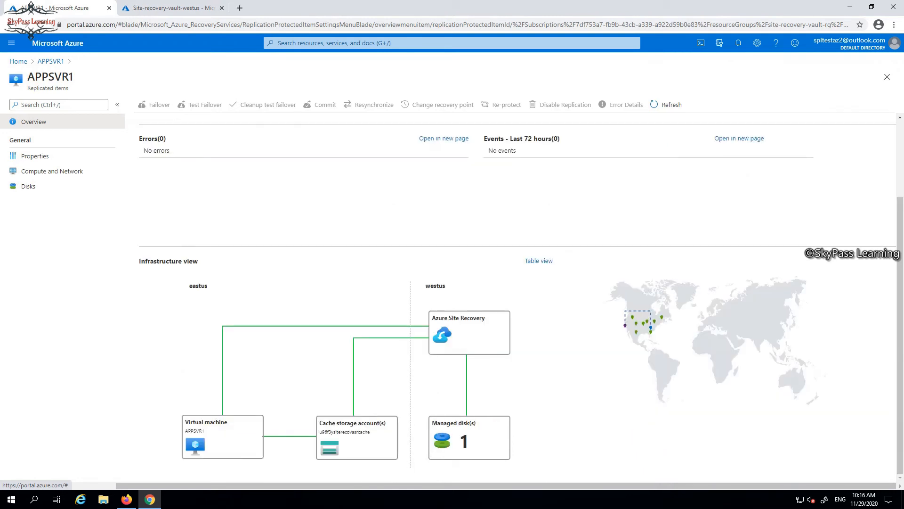
scroll(518, 301, up, 2)
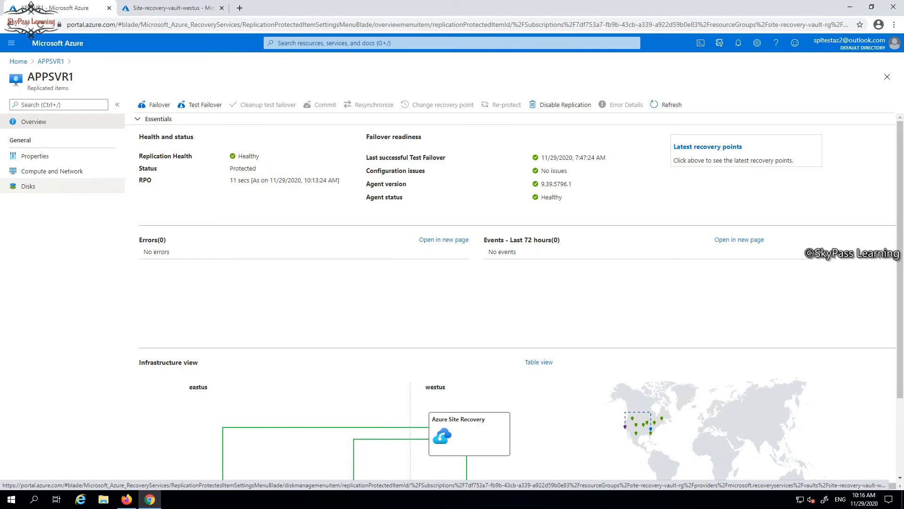
click(665, 104)
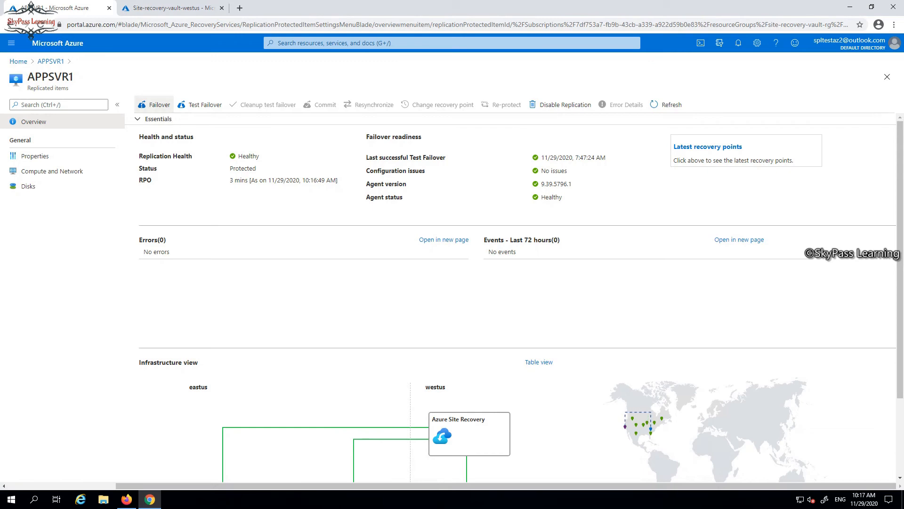
Start a failover of APPSVR1 from East US to West US using the Latest processed (low RTO) recovery point, with machine shutdown beforehand
click(155, 105)
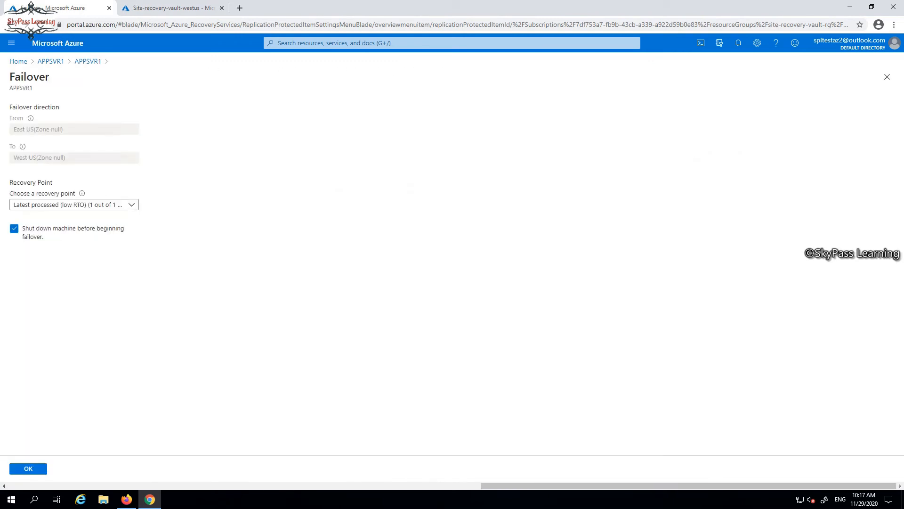
click(131, 205)
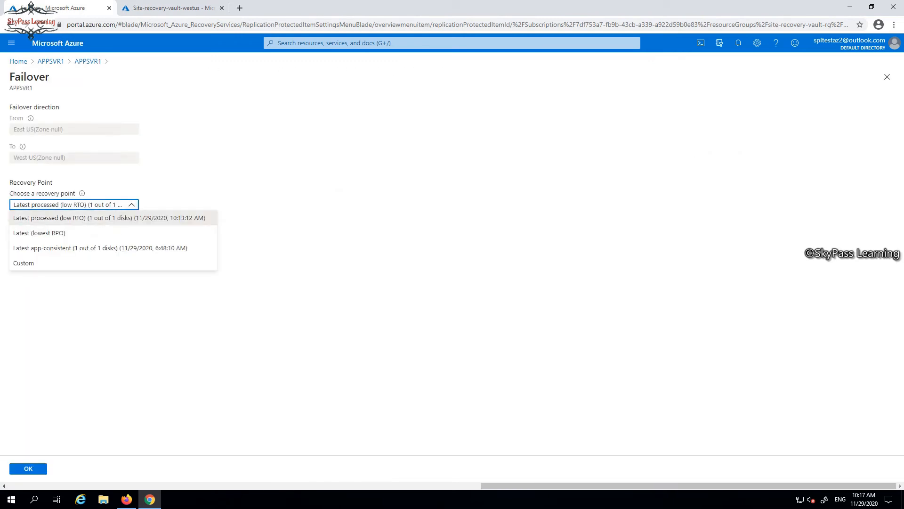
click(124, 218)
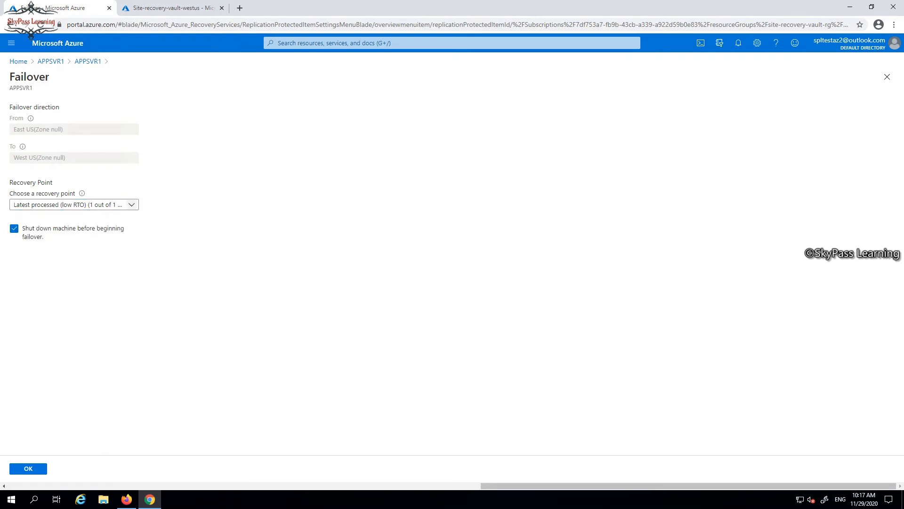
click(132, 204)
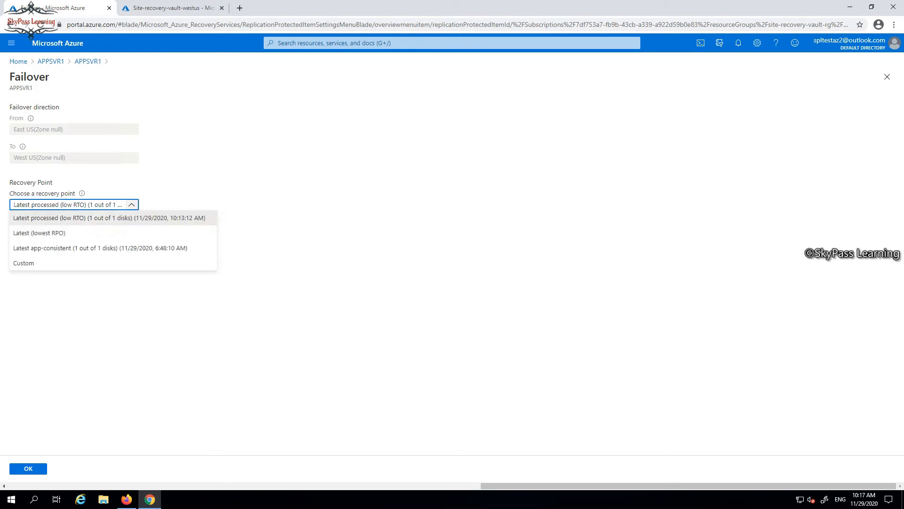
key(Escape)
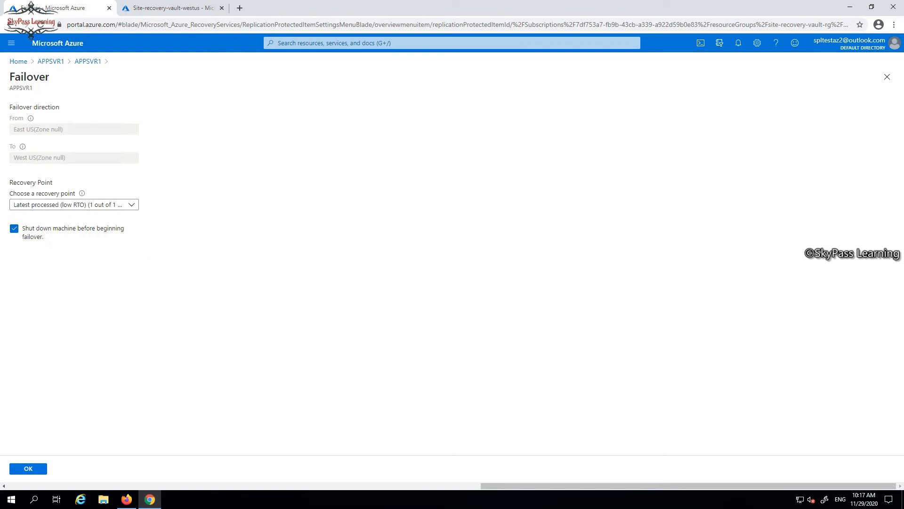
click(28, 468)
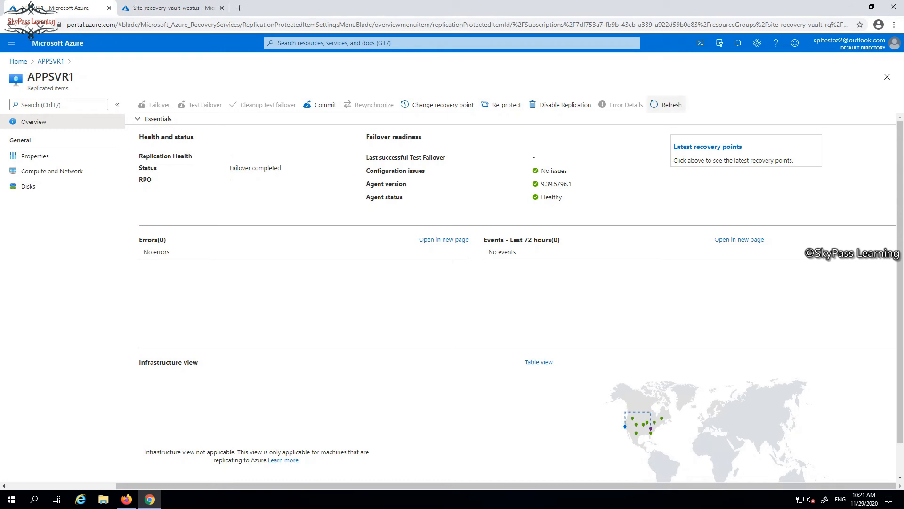
Check the failover notification and the replication properties of APPSVR1, ending on its overview
click(738, 43)
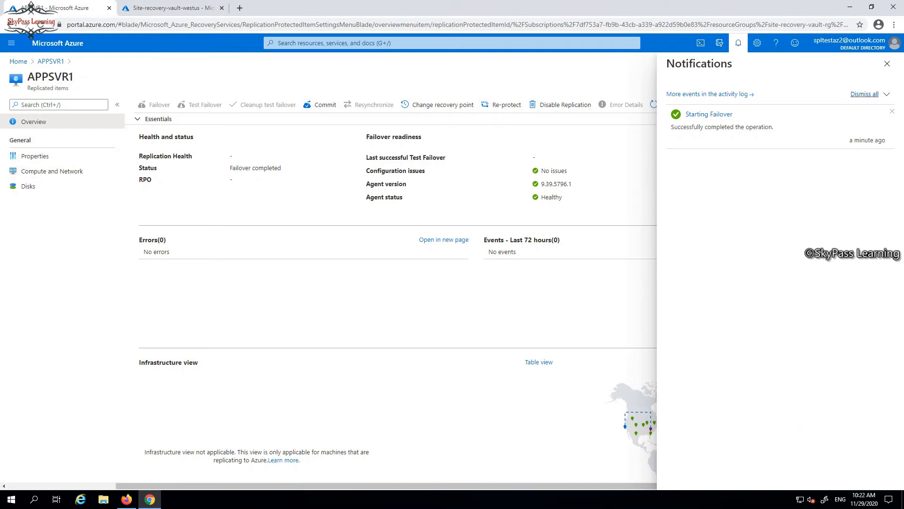
click(887, 63)
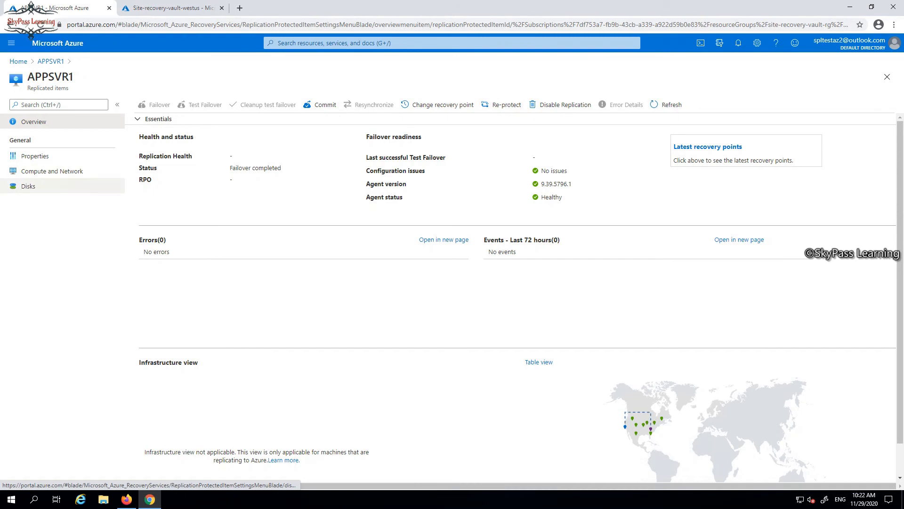
click(52, 171)
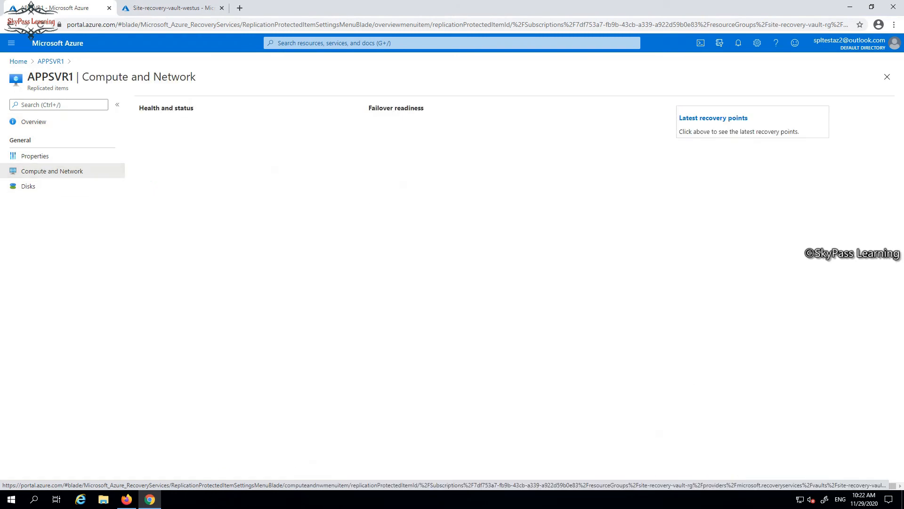
click(35, 155)
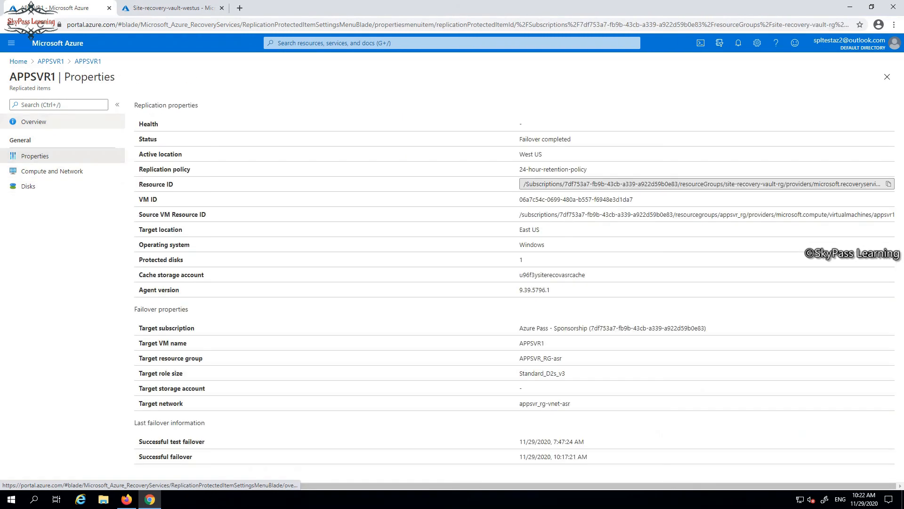
click(34, 121)
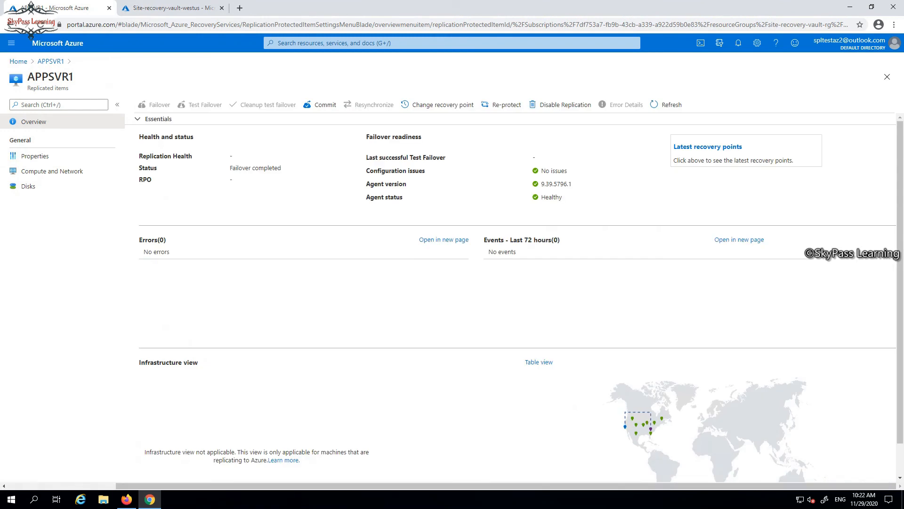
Refresh the replicated items of Site-recovery-vault-westus to check the failover status and active location of APPSVR1
key(ctrl+Tab)
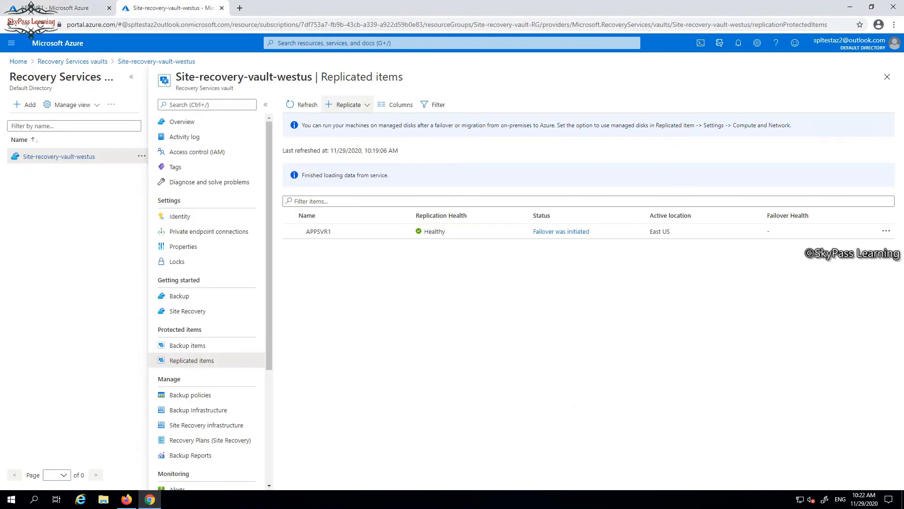
click(304, 105)
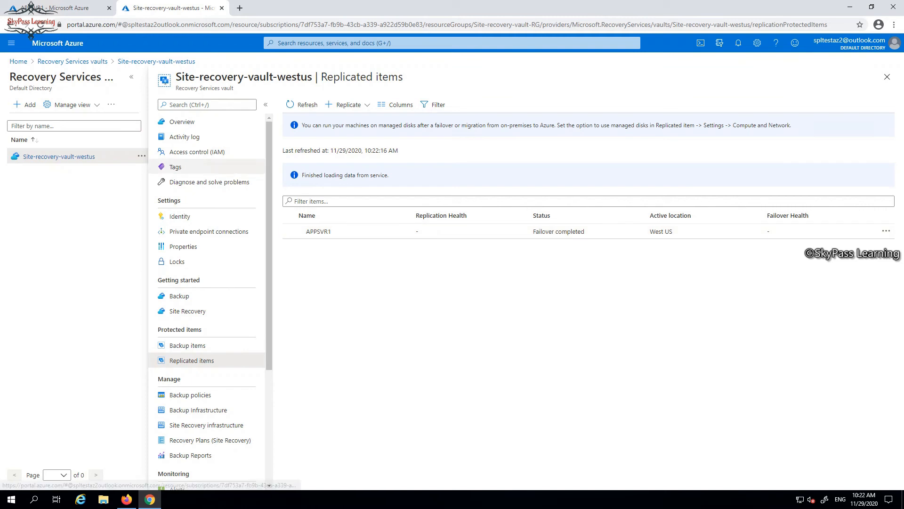
Commit the failover of the APPSVR1 replicated item
click(66, 8)
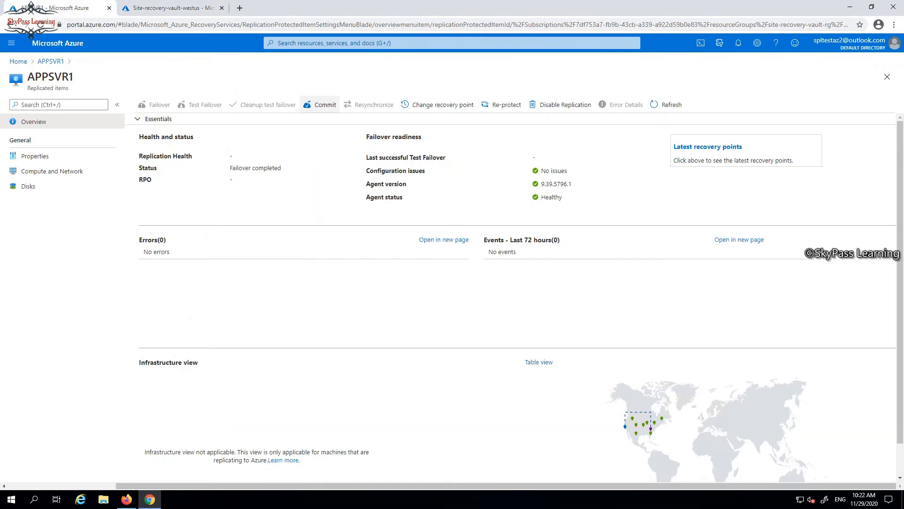
click(324, 105)
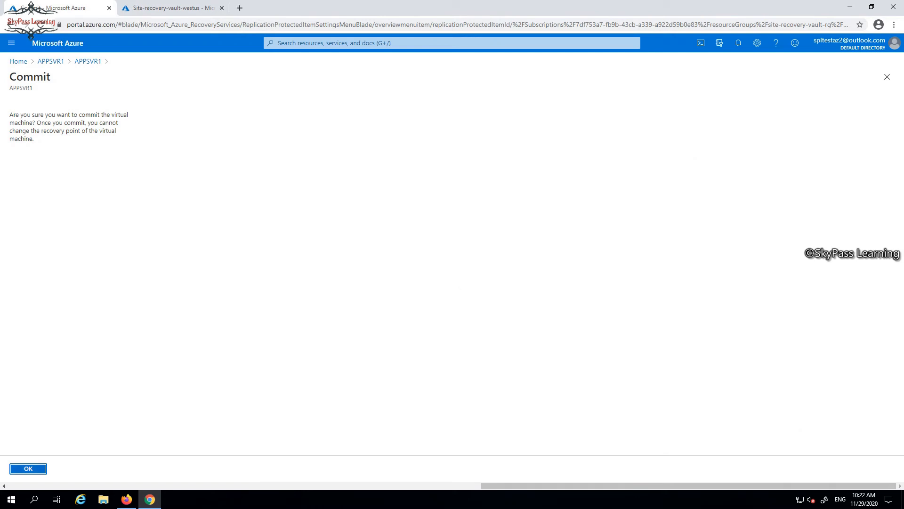
key(Return)
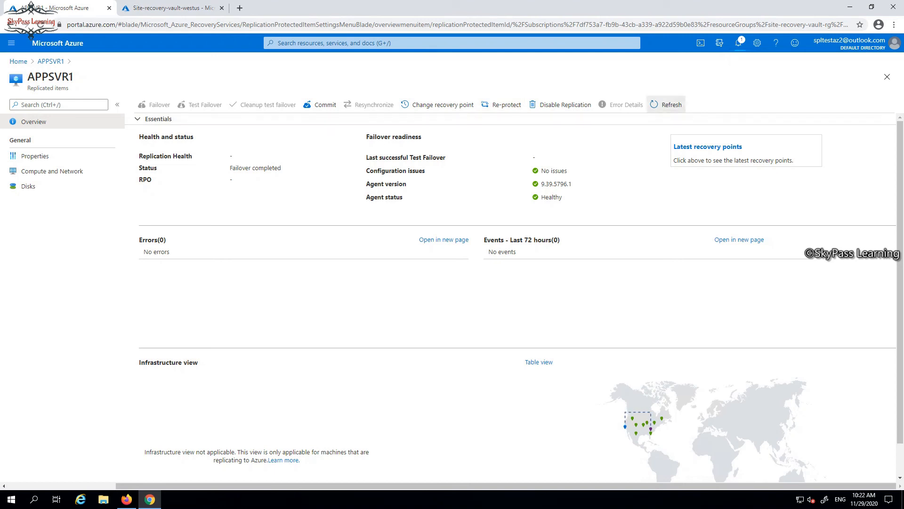
Refresh the APPSVR1 replicated item to check its commit status, and view the replication source options in Site-recovery-vault-westus
click(667, 104)
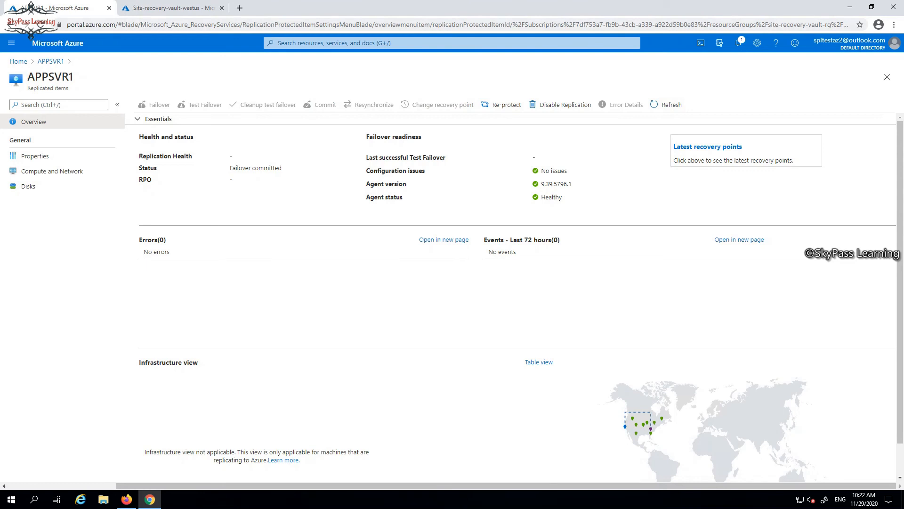
click(170, 8)
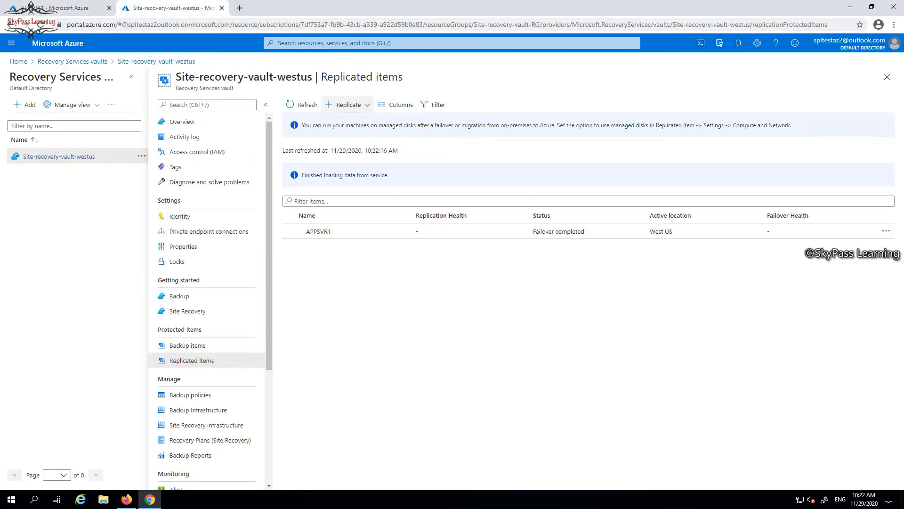
click(347, 104)
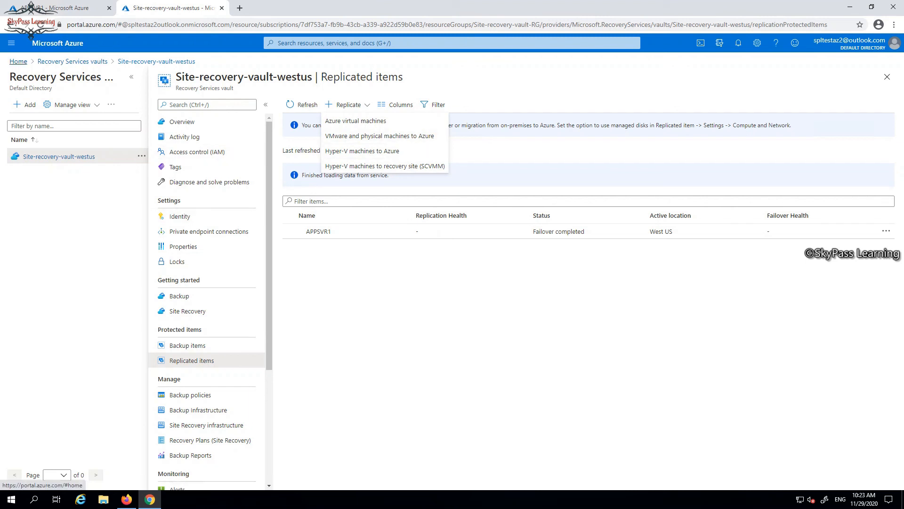
Review the creation form for a new Recovery Services vault and its existing resource group choices, leaving without creating a vault
click(18, 62)
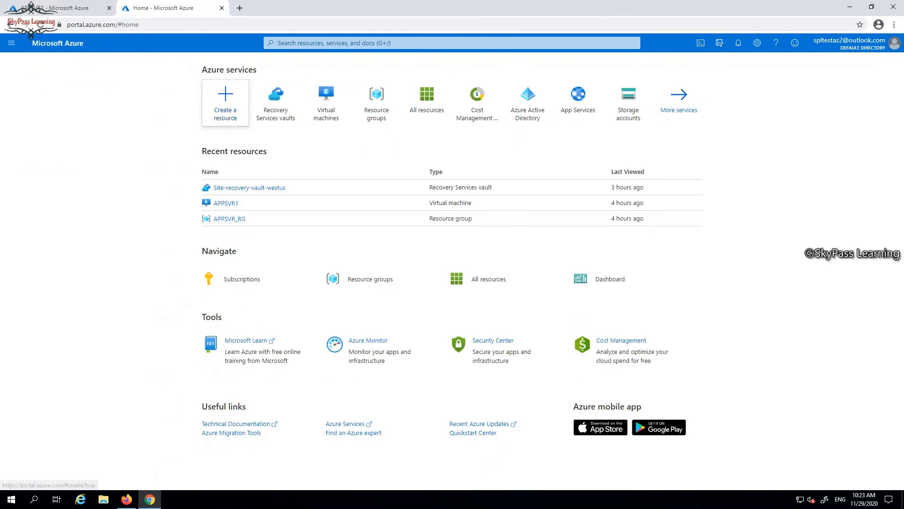
click(275, 101)
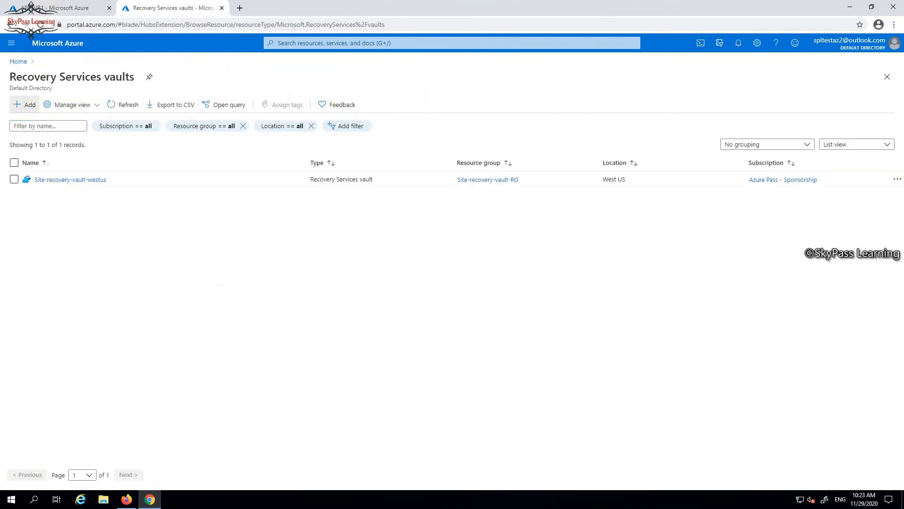
click(24, 104)
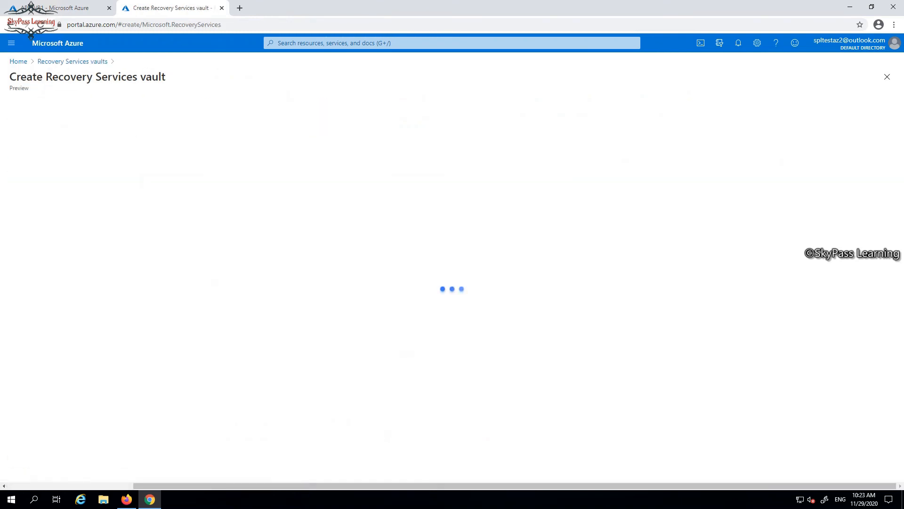
click(233, 192)
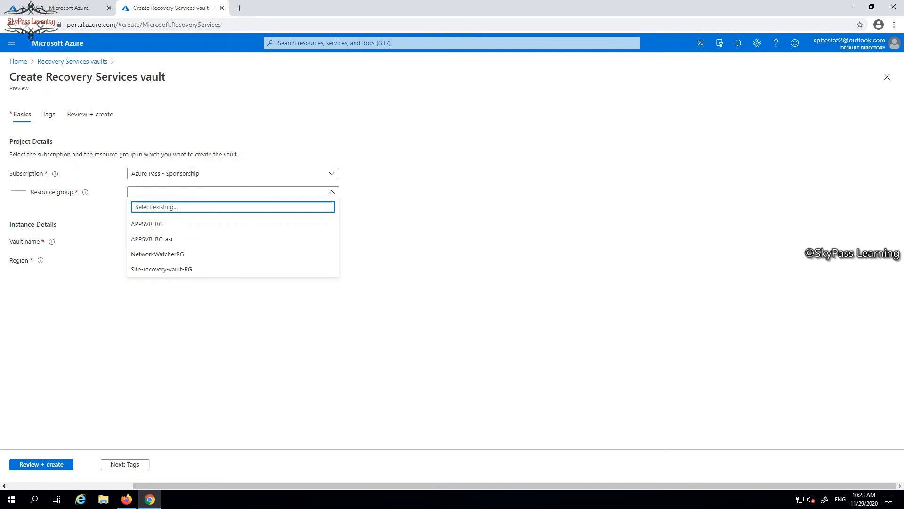
key(Escape)
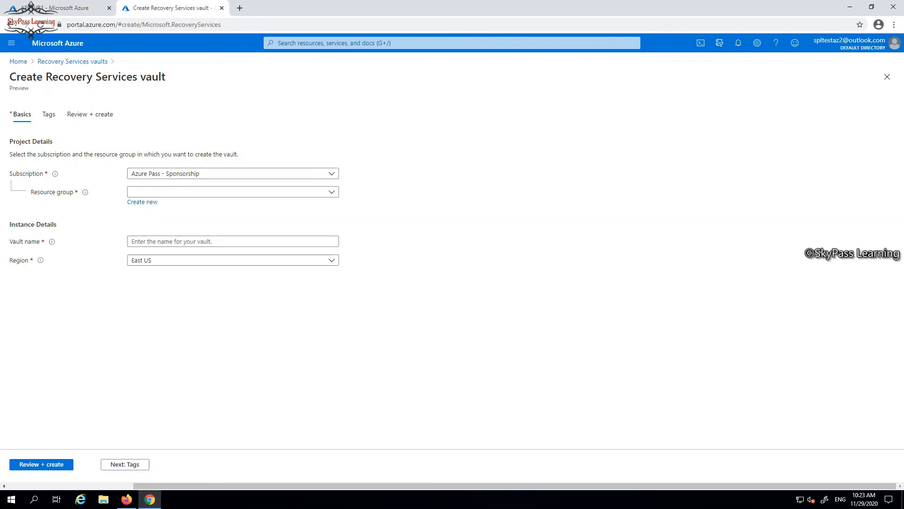
click(19, 61)
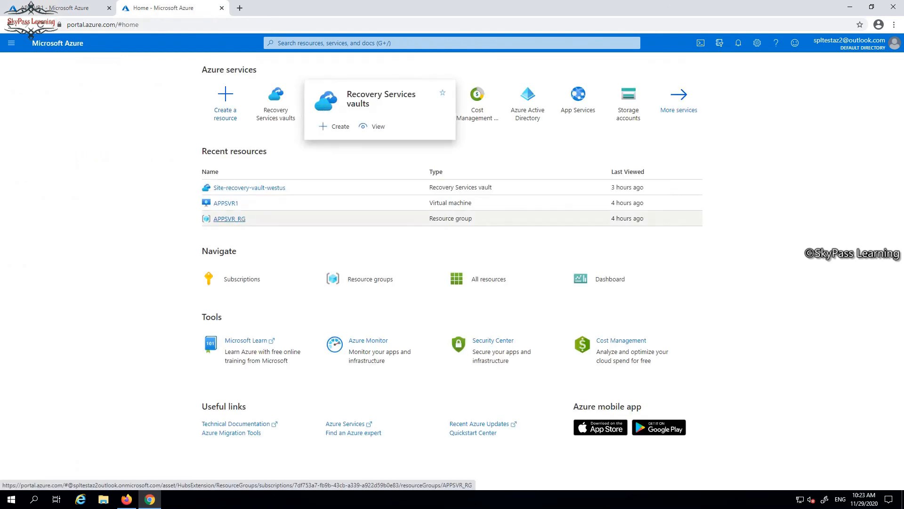
View the Site Recovery getting-started options of Site-recovery-vault-westus, and return to the APPSVR1 replicated item overview
click(249, 187)
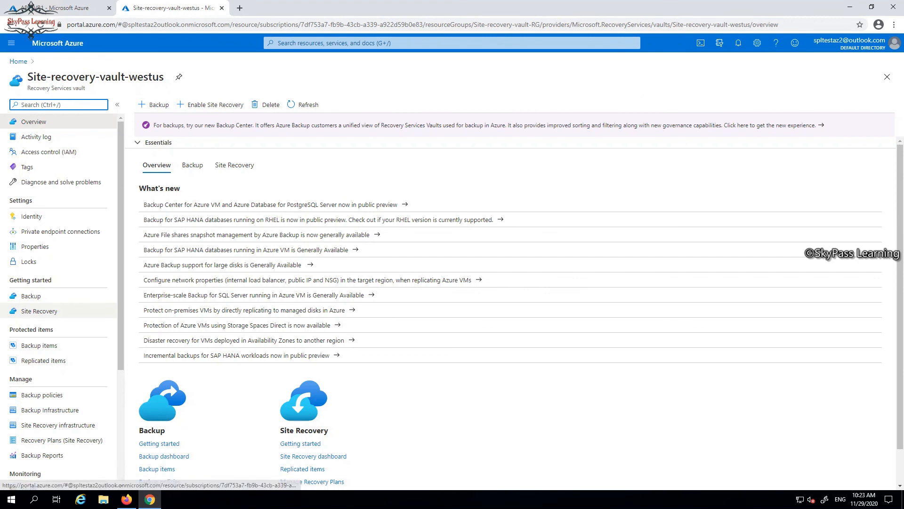
click(39, 311)
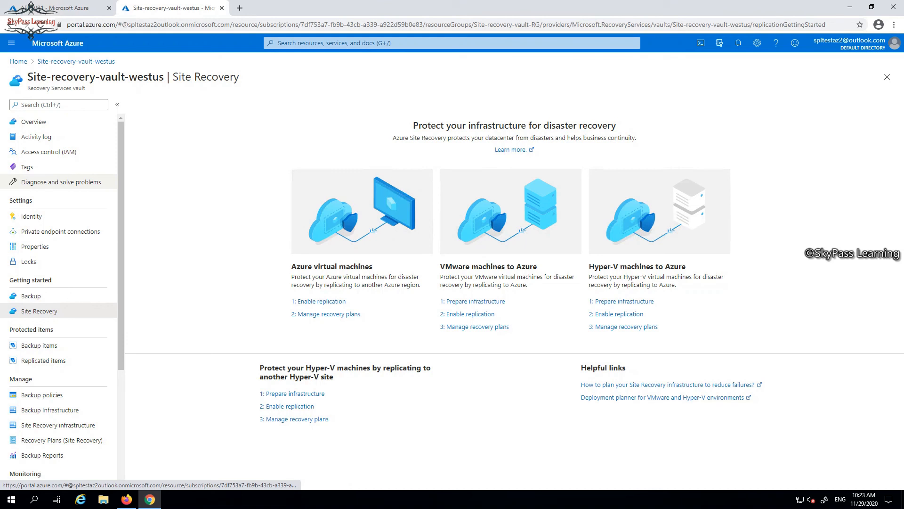
click(66, 8)
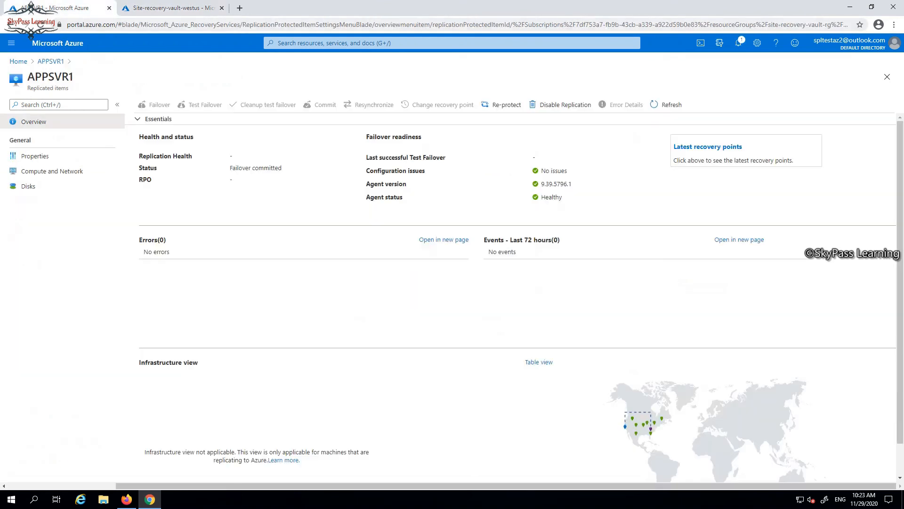